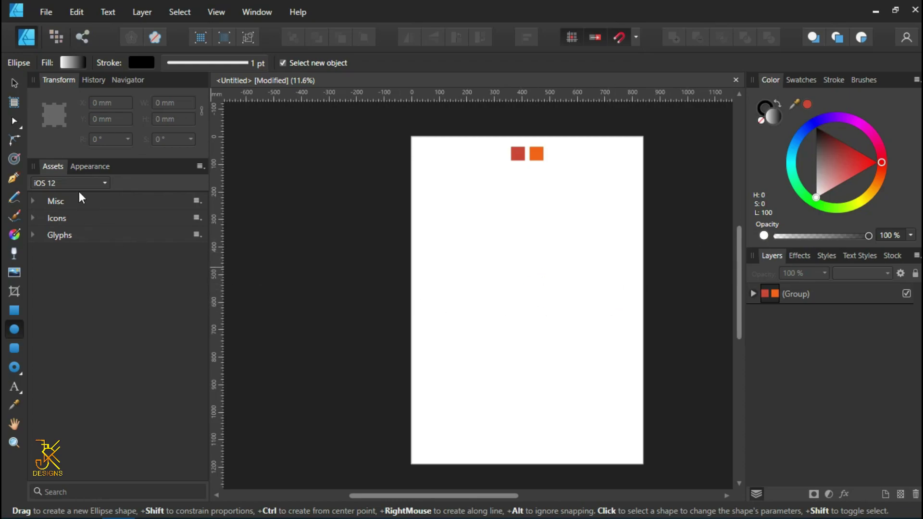
Draw an ellipse in the middle of the page and remove its fill.
{"action": "left_click", "coordinate": [14, 83]}
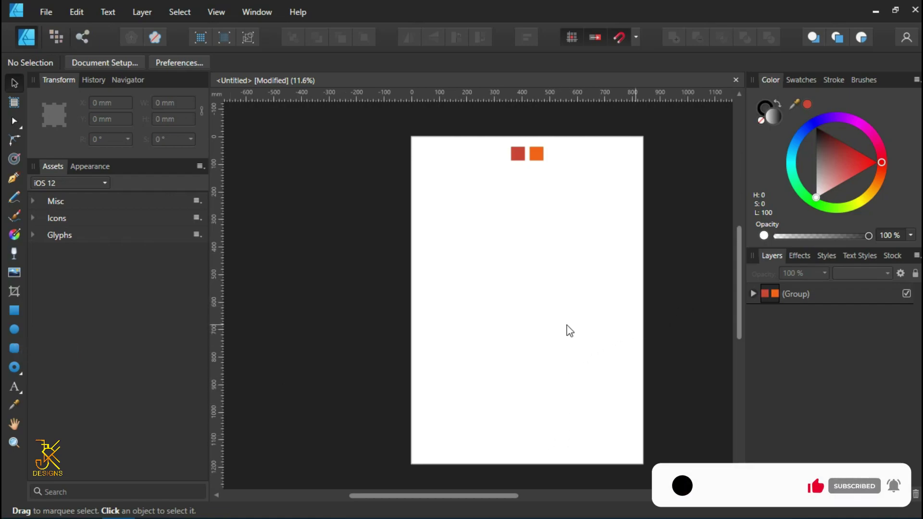
{"action": "left_click", "coordinate": [14, 330]}
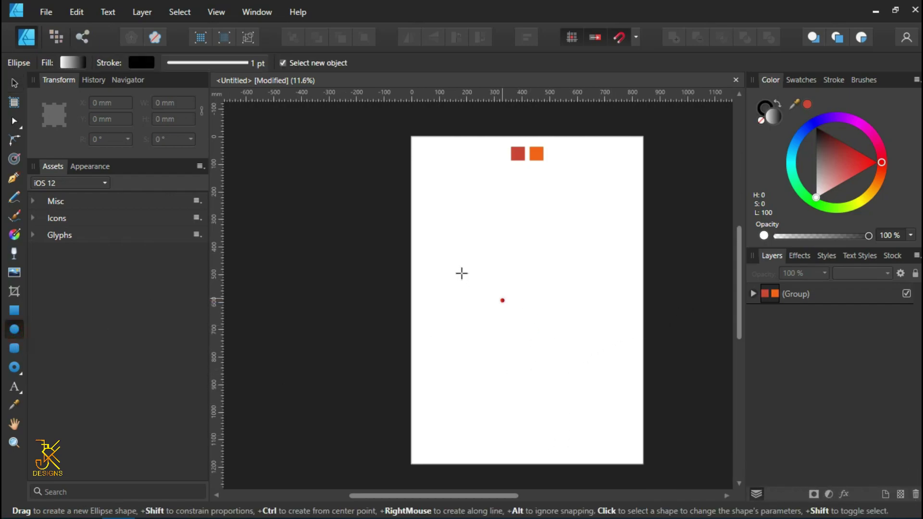
{"action": "left_click_drag", "start_coordinate": [471, 259], "coordinate": [595, 414]}
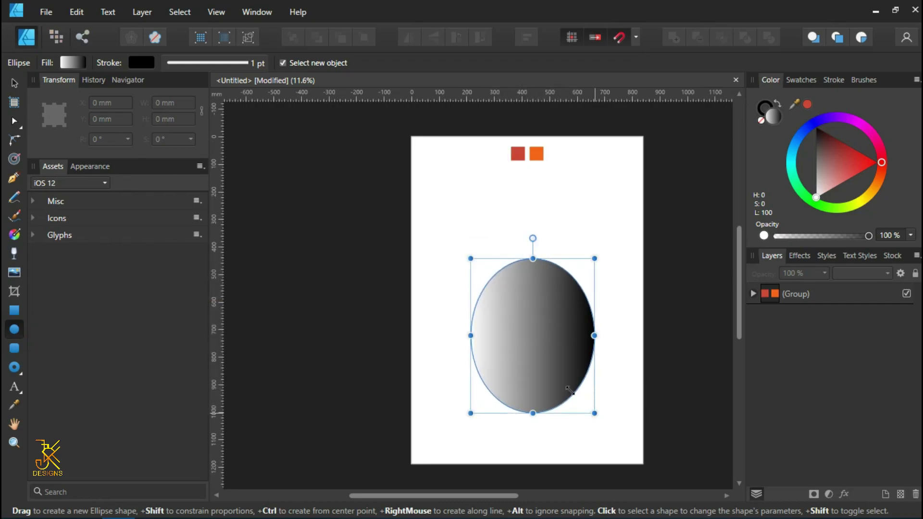
{"action": "left_click", "coordinate": [73, 66]}
{"action": "left_click", "coordinate": [215, 88]}
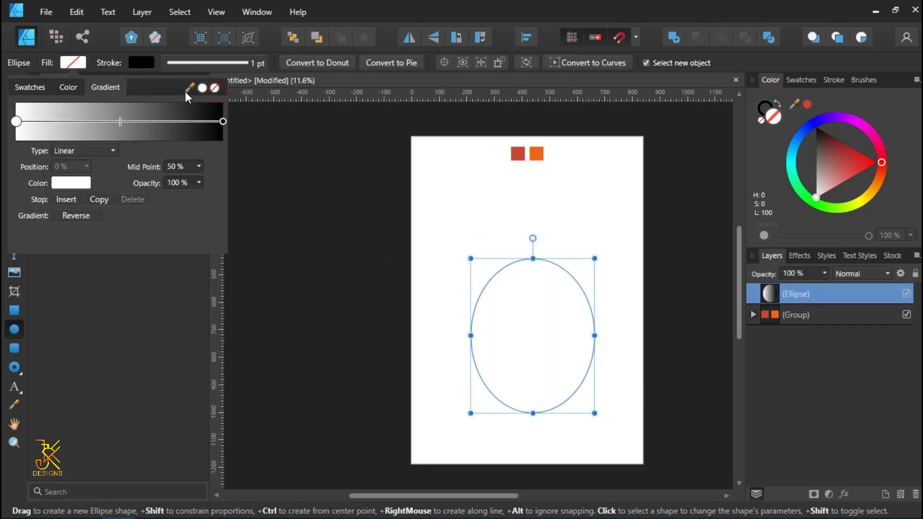
{"action": "key", "text": "v"}
{"action": "left_click_drag", "start_coordinate": [547, 345], "coordinate": [539, 310]}
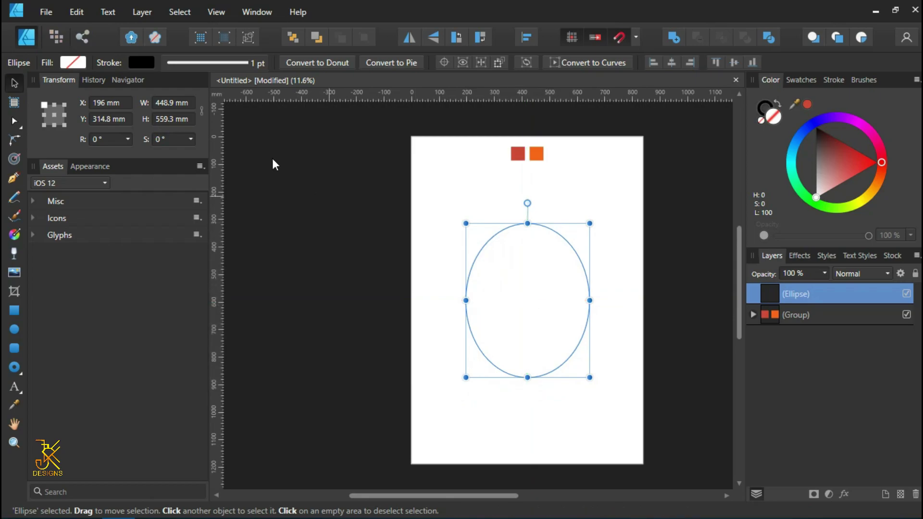
Resize the ellipse to a 500 × 500 mm circle and nudge it into place.
{"action": "left_click", "coordinate": [164, 101]}
{"action": "type", "text": "500"}
{"action": "key", "text": "Tab"}
{"action": "type", "text": "5"}
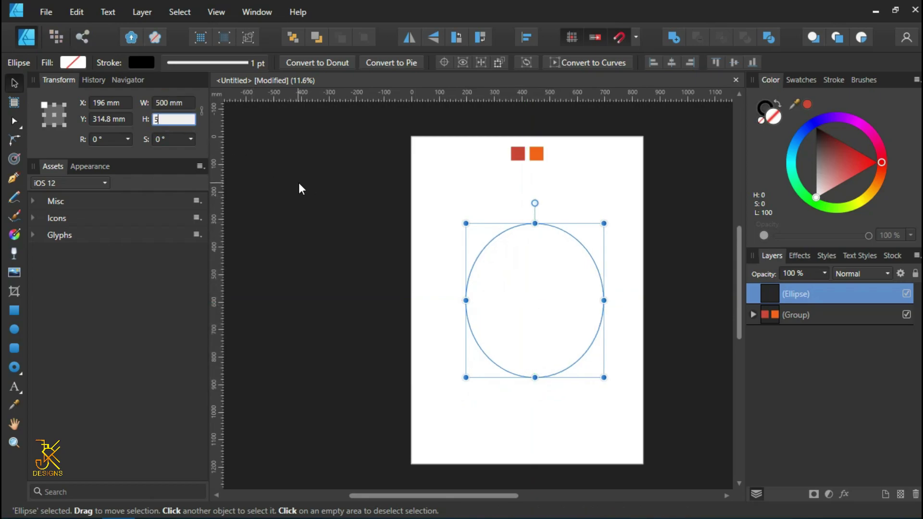
{"action": "key", "text": "Return"}
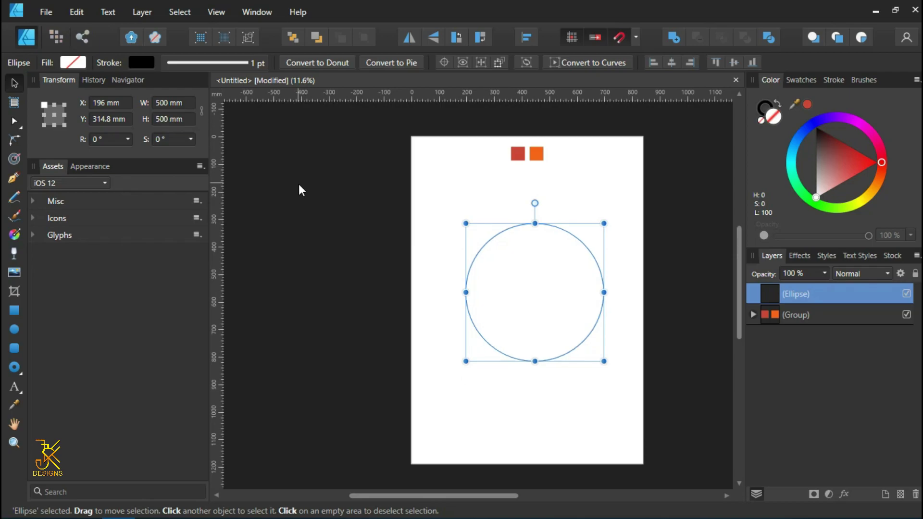
{"action": "left_click", "coordinate": [539, 308]}
{"action": "mouse_move", "coordinate": [540, 313]}
{"action": "left_mouse_down"}
{"action": "mouse_move", "coordinate": [532, 325]}
{"action": "mouse_move", "coordinate": [534, 317]}
{"action": "left_mouse_up"}
Zoom in on the circle and reselect it.
{"action": "scroll", "coordinate": [541, 322], "scroll_direction": "up", "scroll_amount": 2}
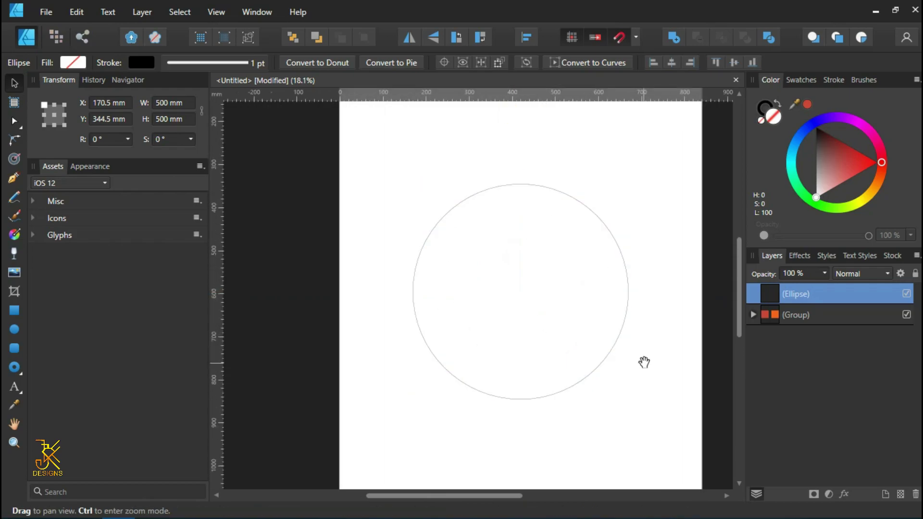
{"action": "scroll", "coordinate": [640, 353], "scroll_direction": "up", "scroll_amount": 2}
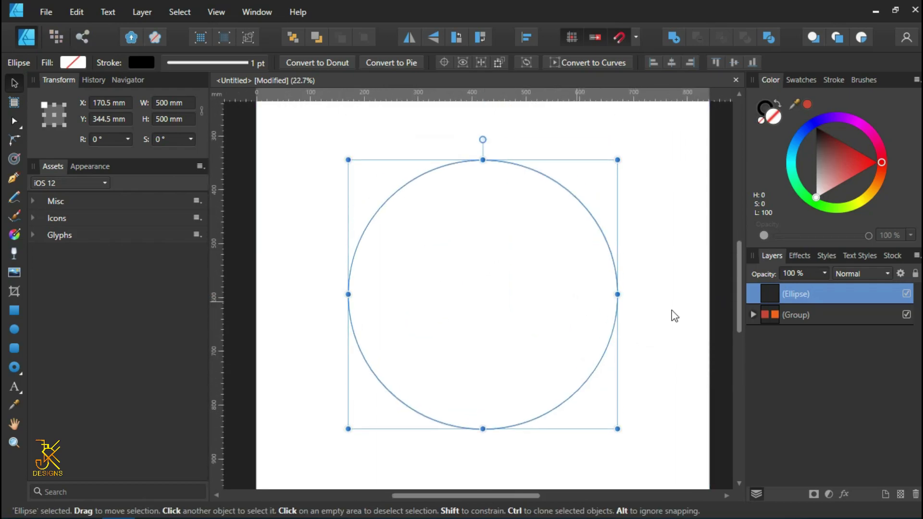
{"action": "left_click", "coordinate": [700, 308]}
{"action": "scroll", "coordinate": [609, 306], "scroll_direction": "up", "scroll_amount": 1}
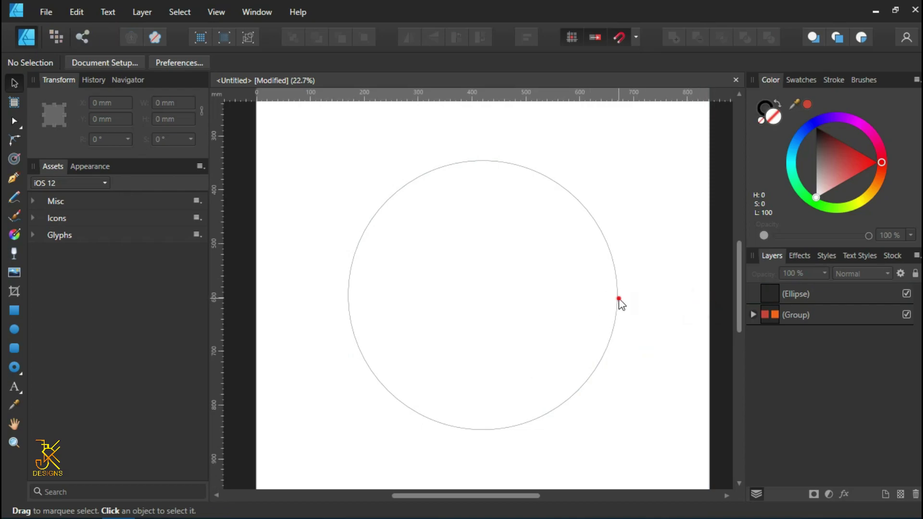
{"action": "left_click", "coordinate": [618, 295]}
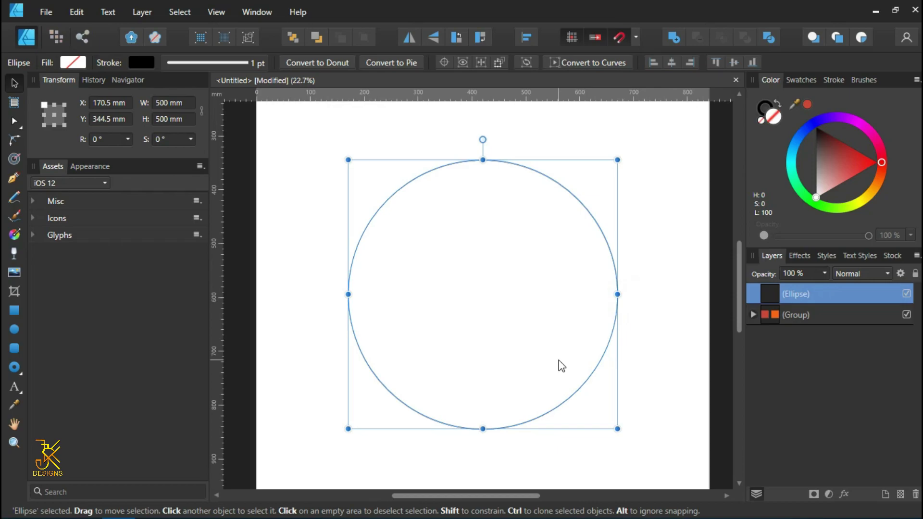
Duplicate the circle and resize the copy to 300 × 300 mm.
{"action": "key", "text": "ctrl+j"}
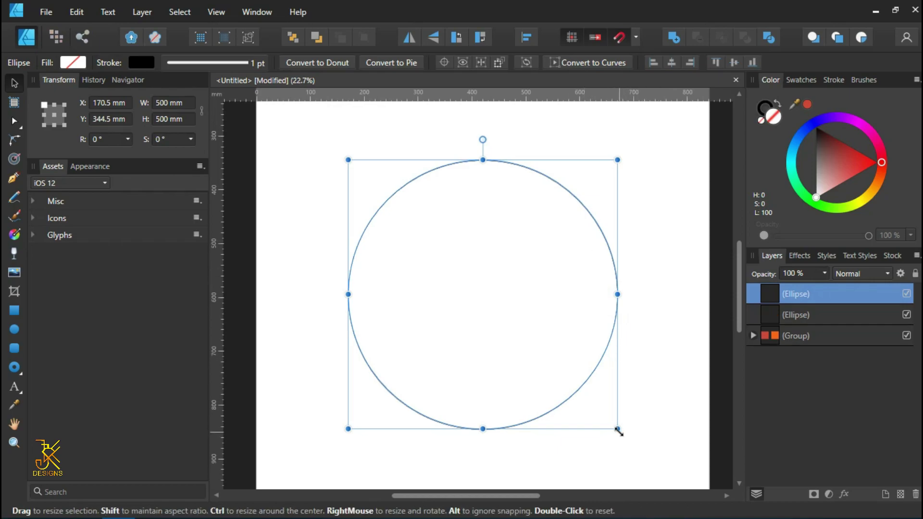
{"action": "left_click_drag", "start_coordinate": [619, 431], "coordinate": [552, 368]}
{"action": "left_click", "coordinate": [170, 99]}
{"action": "type", "text": "300"}
{"action": "key", "text": "Tab"}
{"action": "type", "text": "300"}
{"action": "key", "text": "Return"}
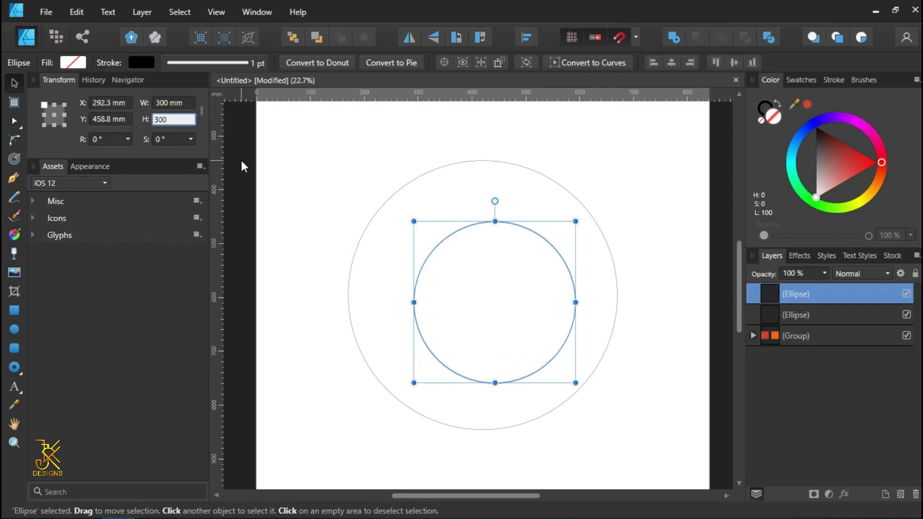
Align both circles on their vertical and horizontal centres.
{"action": "left_click_drag", "start_coordinate": [312, 128], "coordinate": [683, 495]}
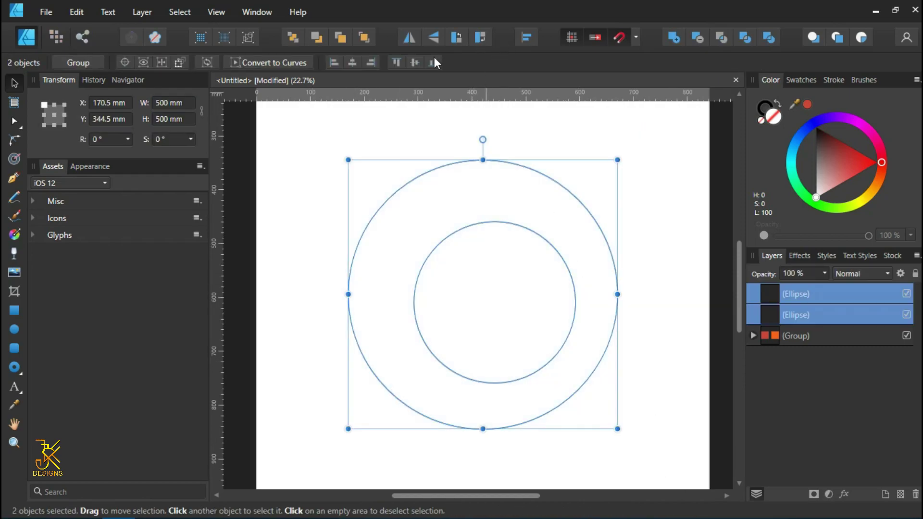
{"action": "left_click", "coordinate": [413, 63]}
{"action": "left_click", "coordinate": [353, 63]}
{"action": "left_click", "coordinate": [679, 234]}
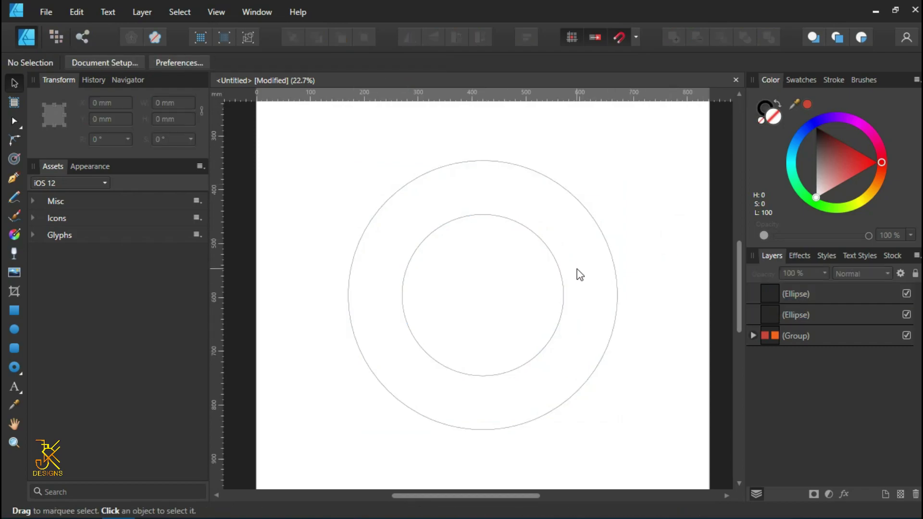
Duplicate the inner 300 mm circle from its layer and enlarge the copy to 400 mm.
{"action": "left_click", "coordinate": [556, 266]}
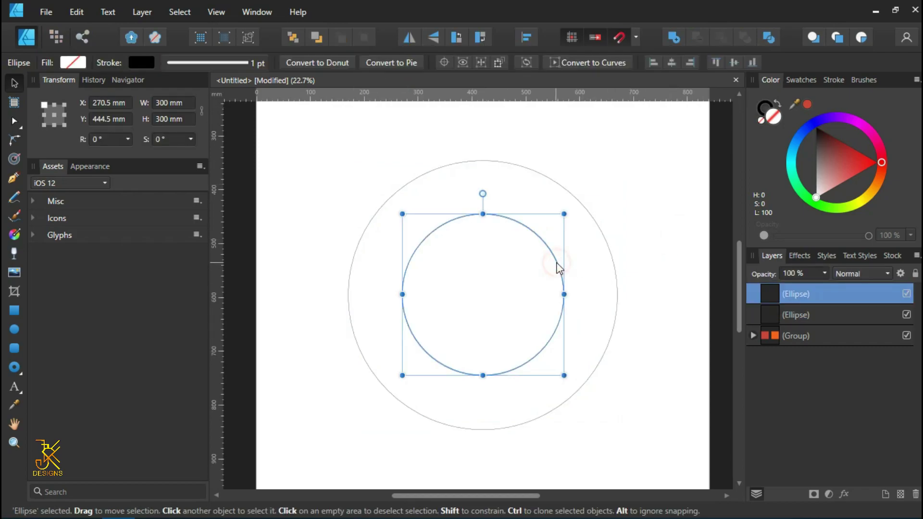
{"action": "left_click", "coordinate": [609, 213]}
{"action": "scroll", "coordinate": [608, 213], "scroll_direction": "down", "scroll_amount": 1}
{"action": "scroll", "coordinate": [606, 214], "scroll_direction": "up", "scroll_amount": 2}
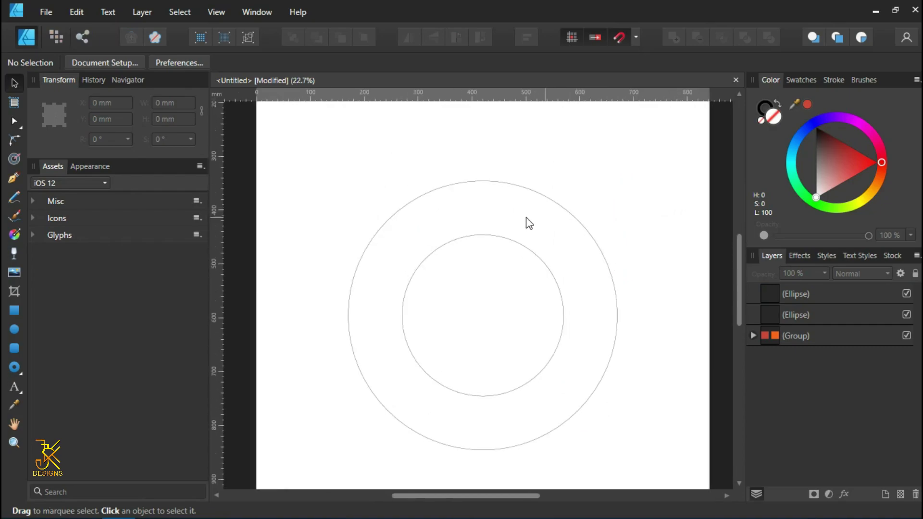
{"action": "left_click", "coordinate": [514, 243]}
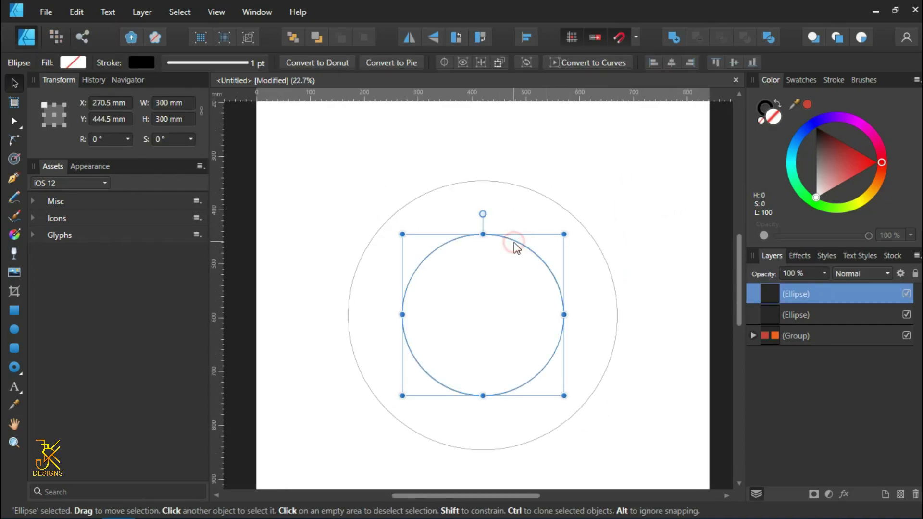
{"action": "right_click", "coordinate": [784, 297]}
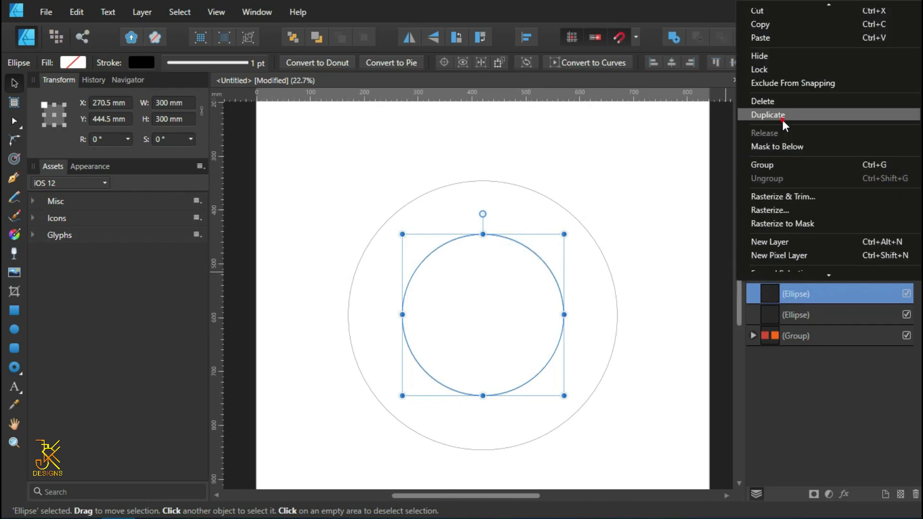
{"action": "left_click", "coordinate": [782, 120]}
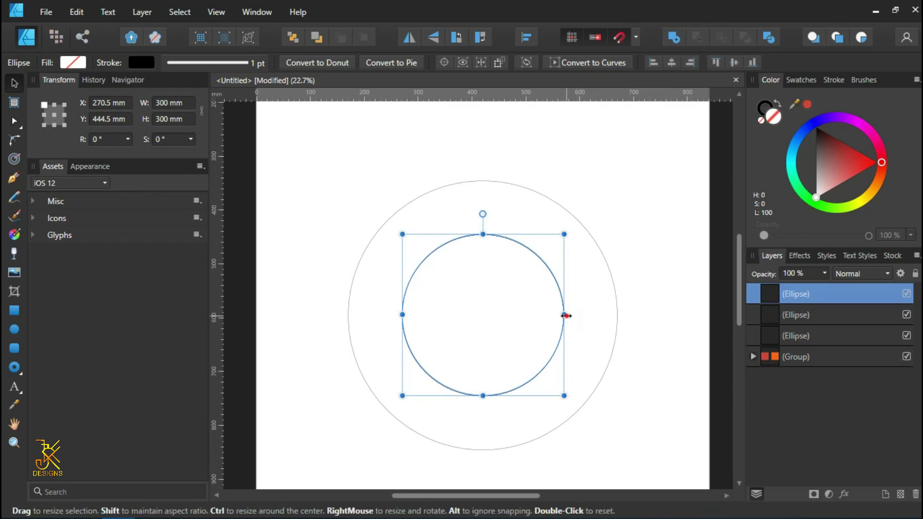
{"action": "left_click_drag", "start_coordinate": [565, 315], "coordinate": [619, 315]}
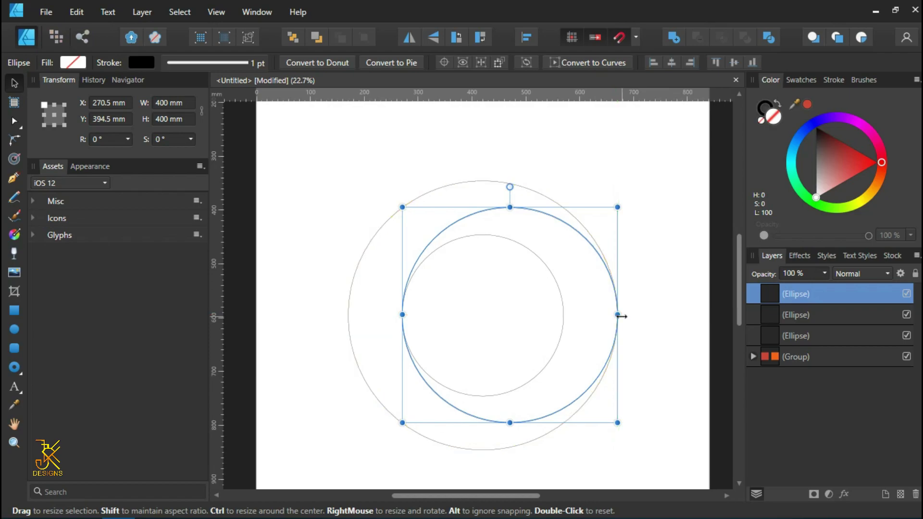
{"action": "left_click", "coordinate": [683, 301]}
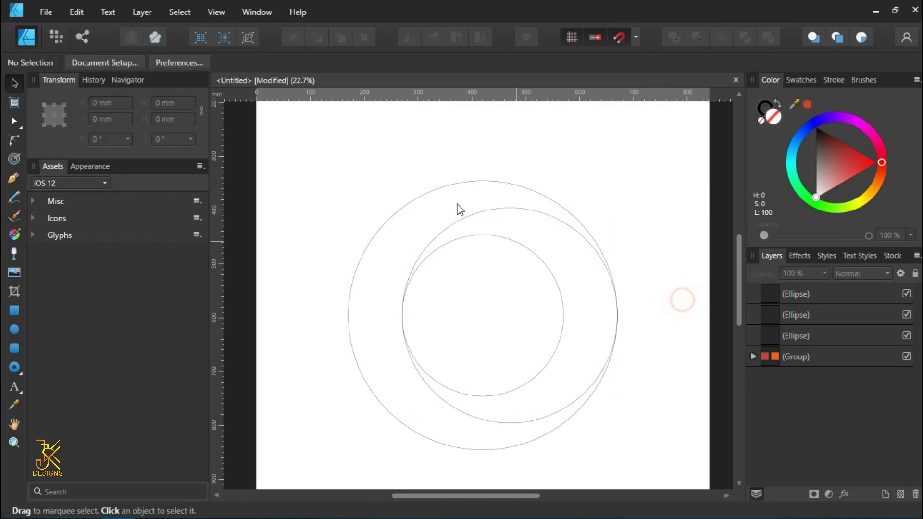
{"action": "left_click", "coordinate": [509, 209]}
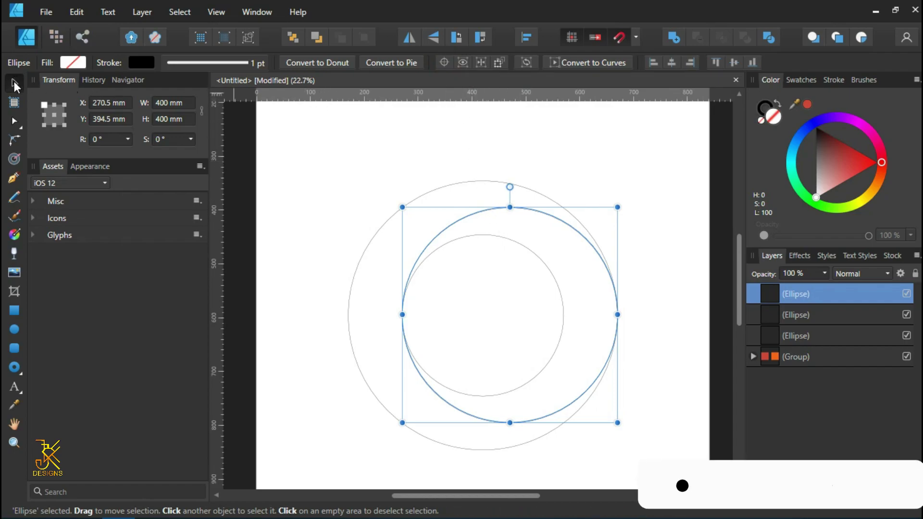
Move the 400 mm circle's rotation pivot to the ring's centre.
{"action": "left_click", "coordinate": [14, 120]}
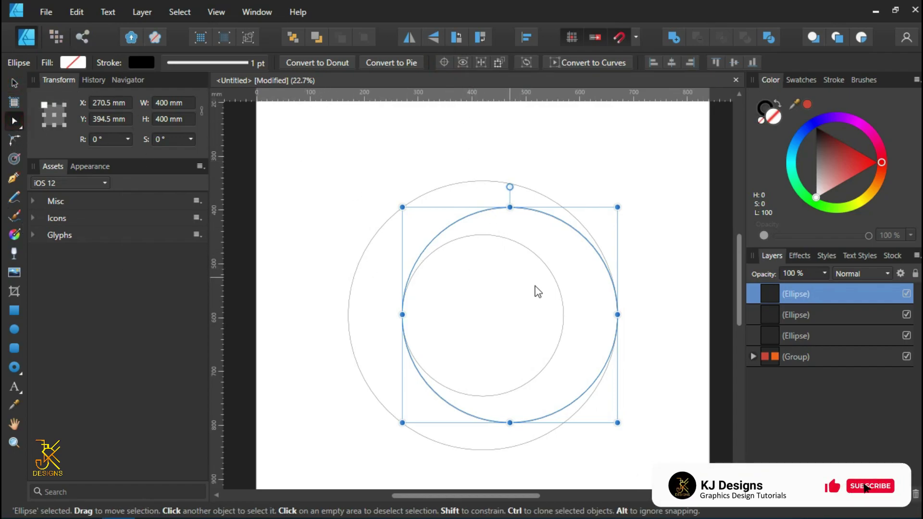
{"action": "left_click", "coordinate": [810, 316]}
{"action": "left_click", "coordinate": [781, 294]}
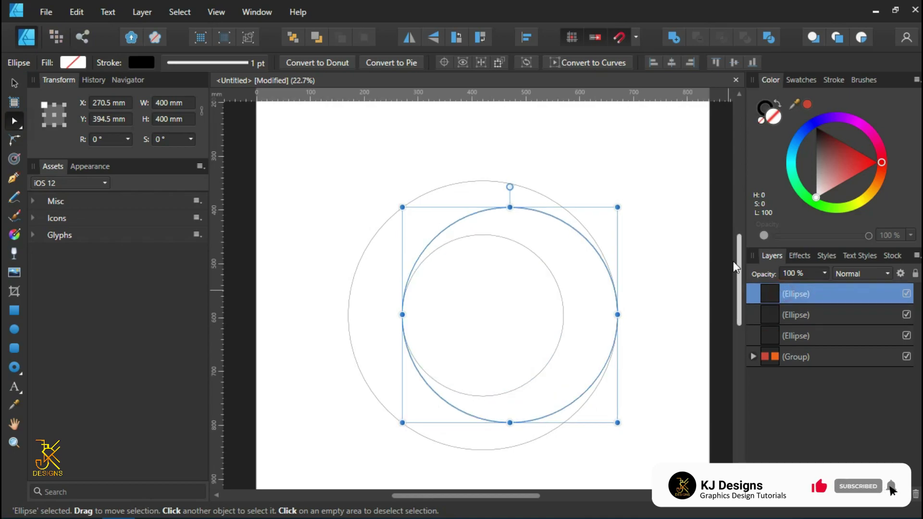
{"action": "left_click", "coordinate": [445, 62]}
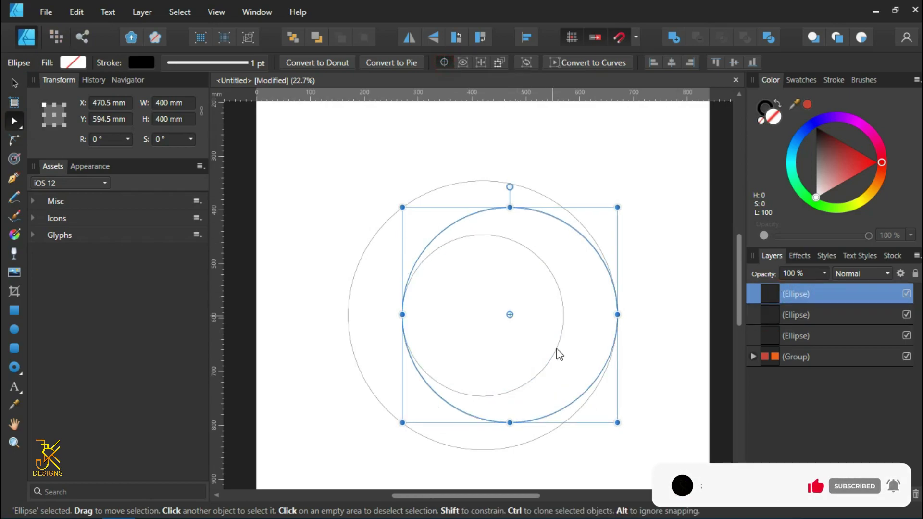
{"action": "left_click_drag", "start_coordinate": [510, 315], "coordinate": [482, 314]}
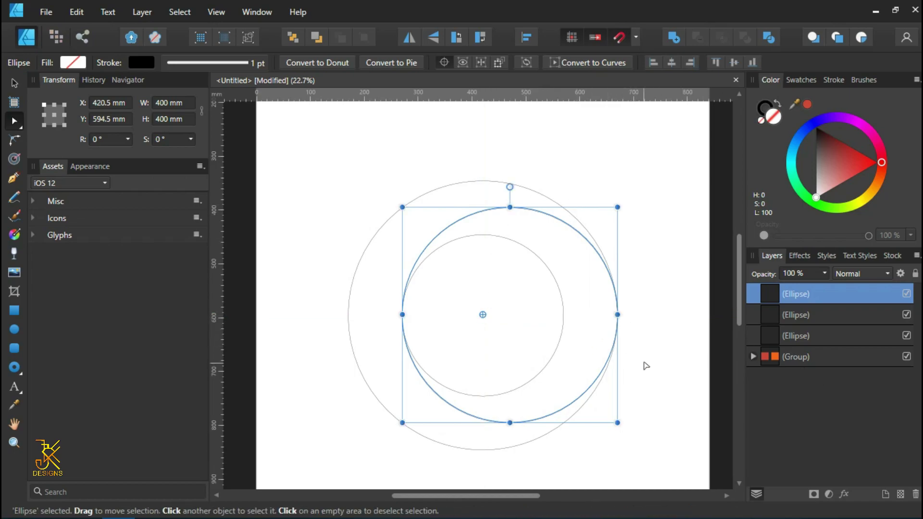
Duplicate the circle rotated 90°, then repeat for 180° and -90° copies.
{"action": "right_click", "coordinate": [786, 299]}
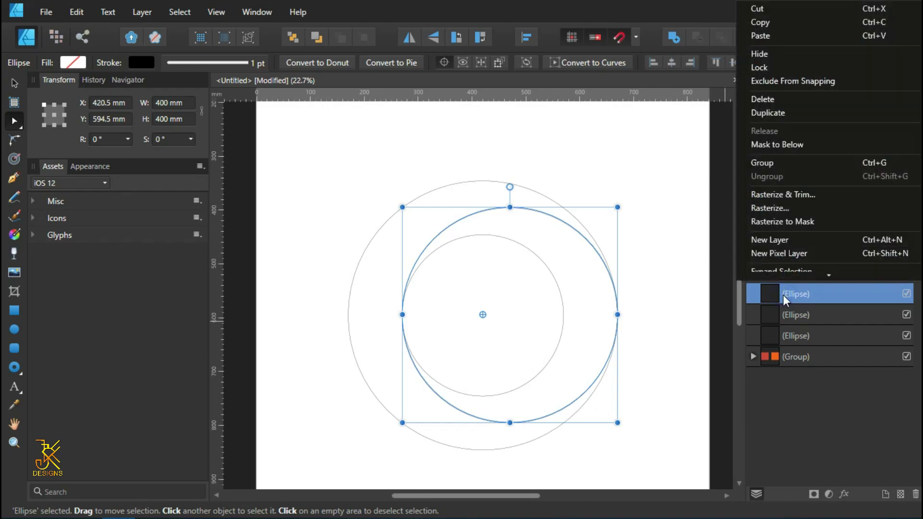
{"action": "left_click", "coordinate": [767, 115]}
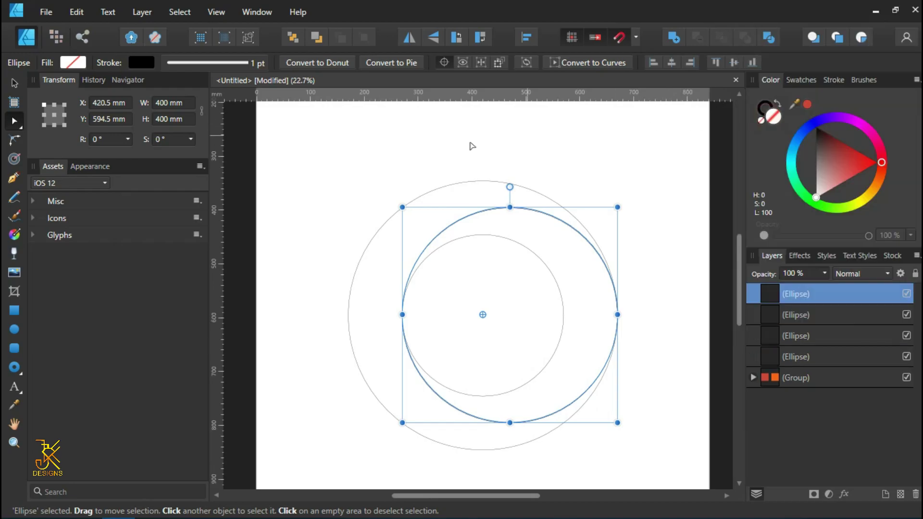
{"action": "left_click", "coordinate": [99, 140]}
{"action": "type", "text": "90"}
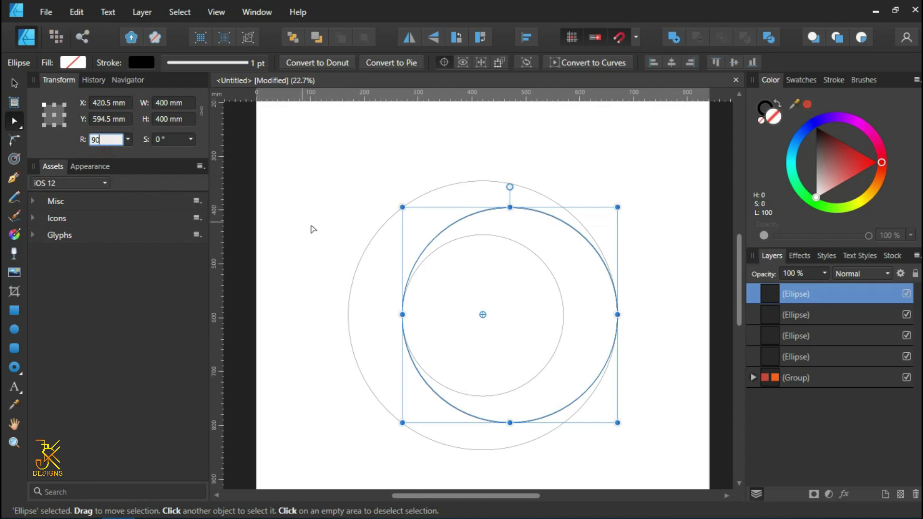
{"action": "key", "text": "Return"}
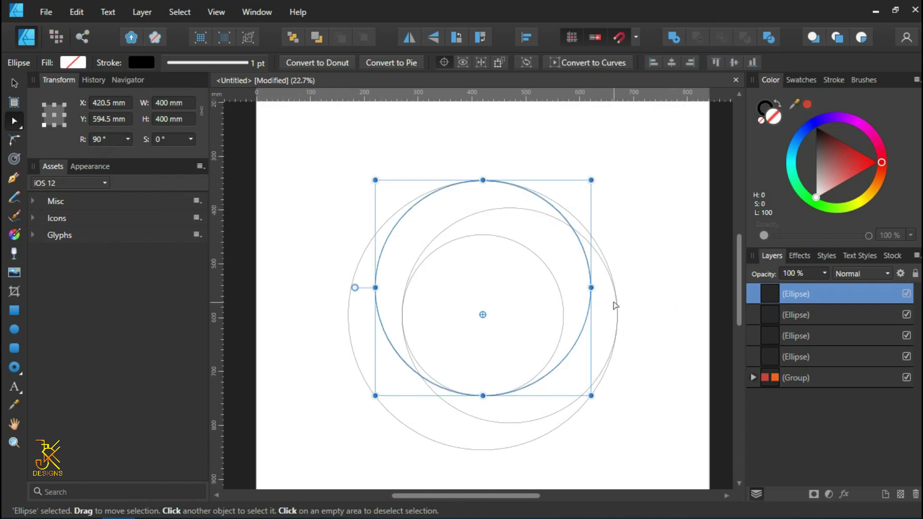
{"action": "key", "text": "ctrl+j"}
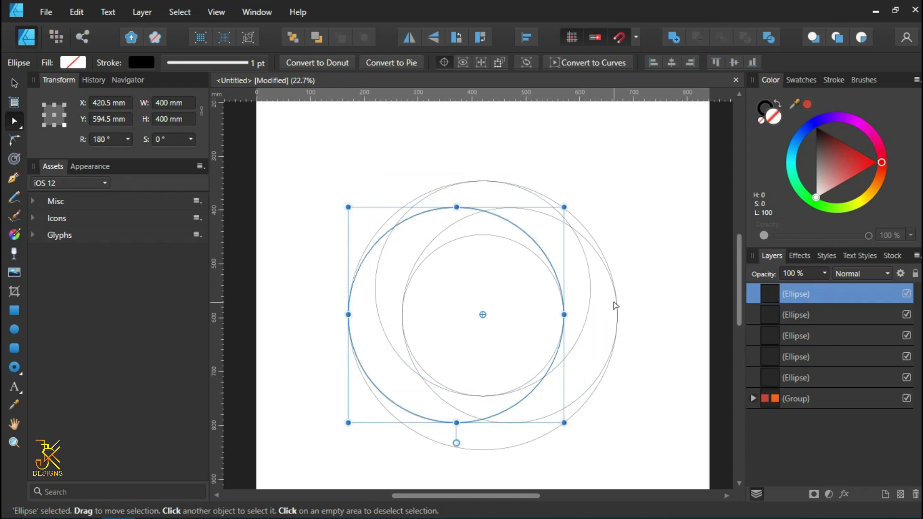
{"action": "key", "text": "ctrl+j"}
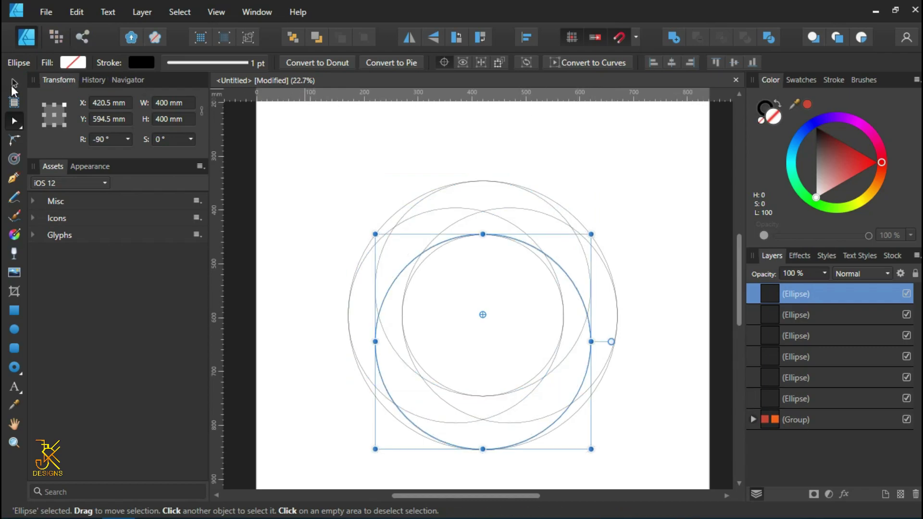
{"action": "left_click", "coordinate": [588, 193]}
Convert all six circles to curves and combine them with the Xor boolean.
{"action": "scroll", "coordinate": [590, 194], "scroll_direction": "down", "scroll_amount": 2}
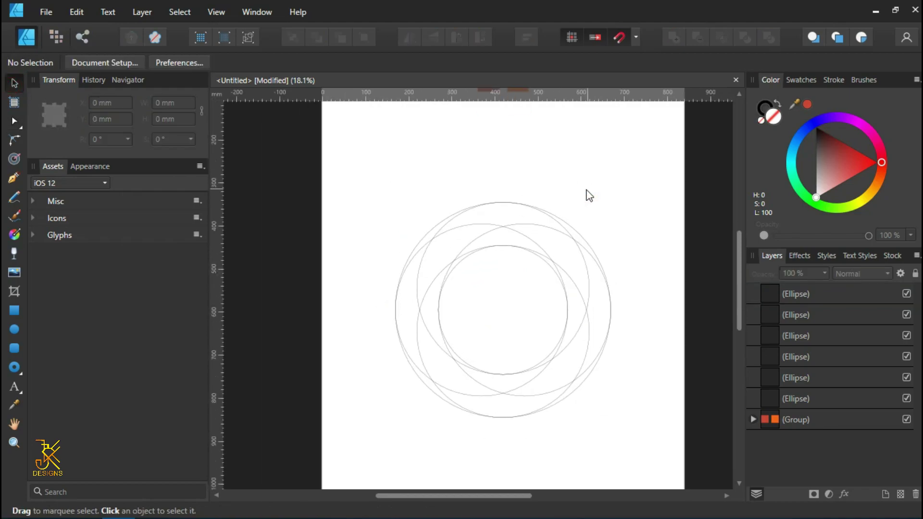
{"action": "left_click_drag", "start_coordinate": [316, 144], "coordinate": [676, 466]}
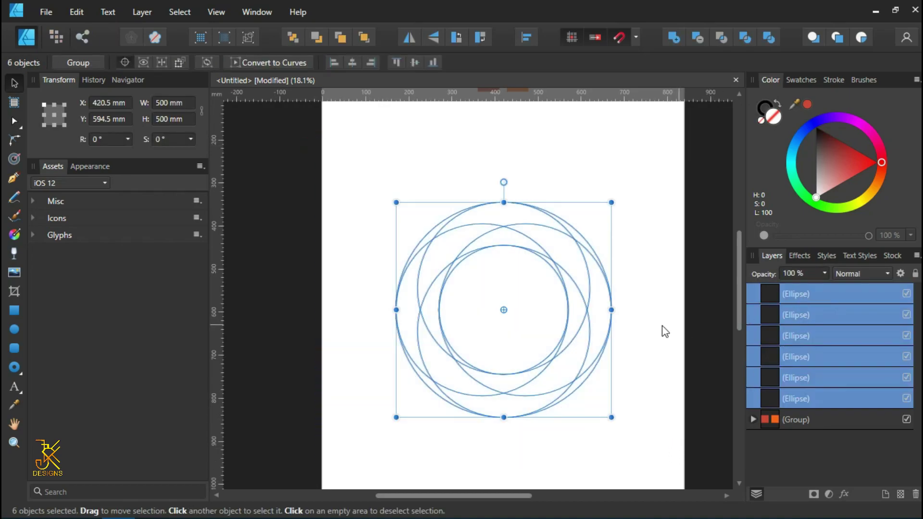
{"action": "left_click", "coordinate": [284, 62]}
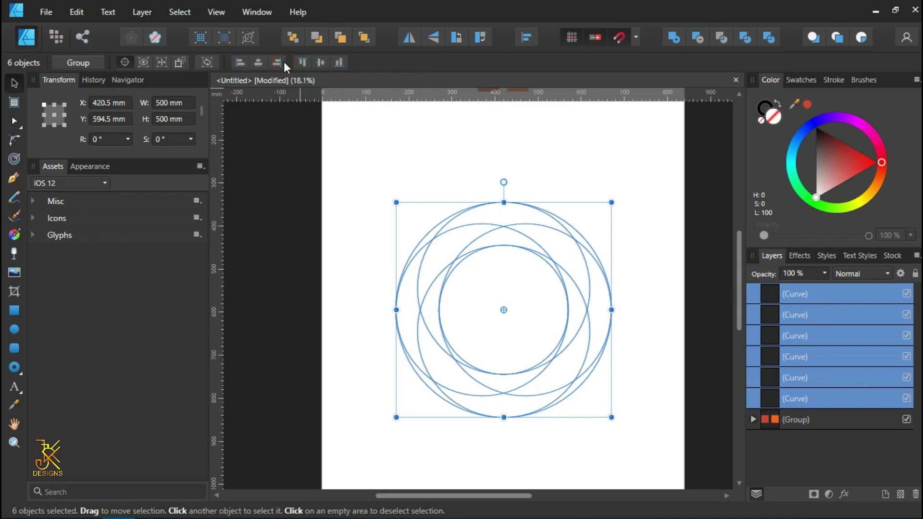
{"action": "left_click", "coordinate": [746, 38]}
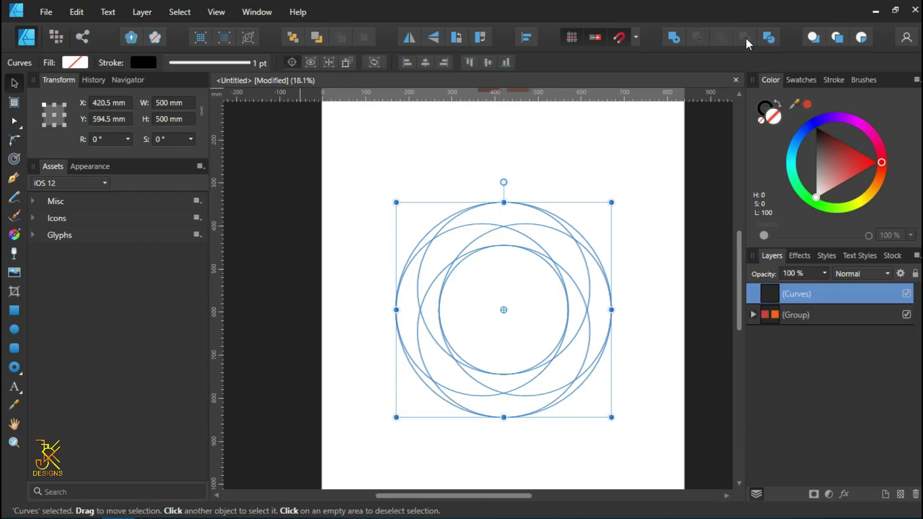
Delete the left and lower-right arc segments from the combined curves.
{"action": "left_click", "coordinate": [15, 123]}
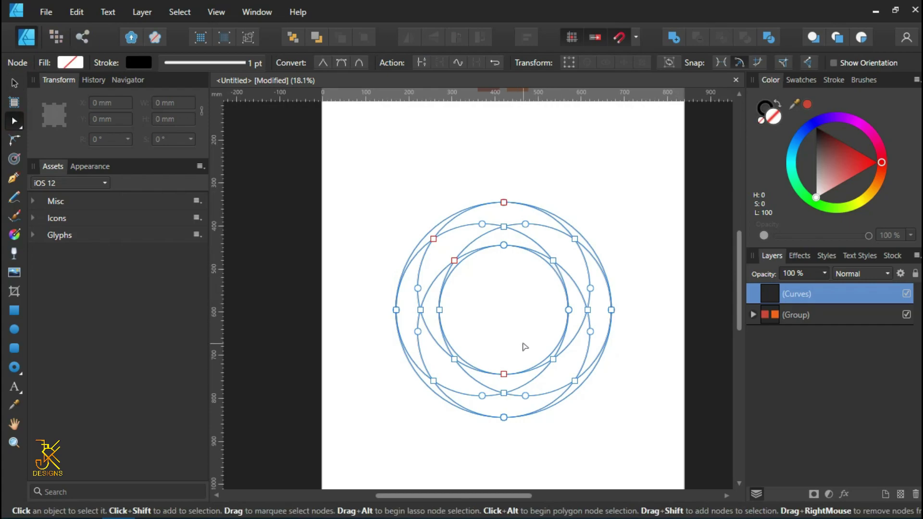
{"action": "scroll", "coordinate": [525, 345], "scroll_direction": "up", "scroll_amount": 2}
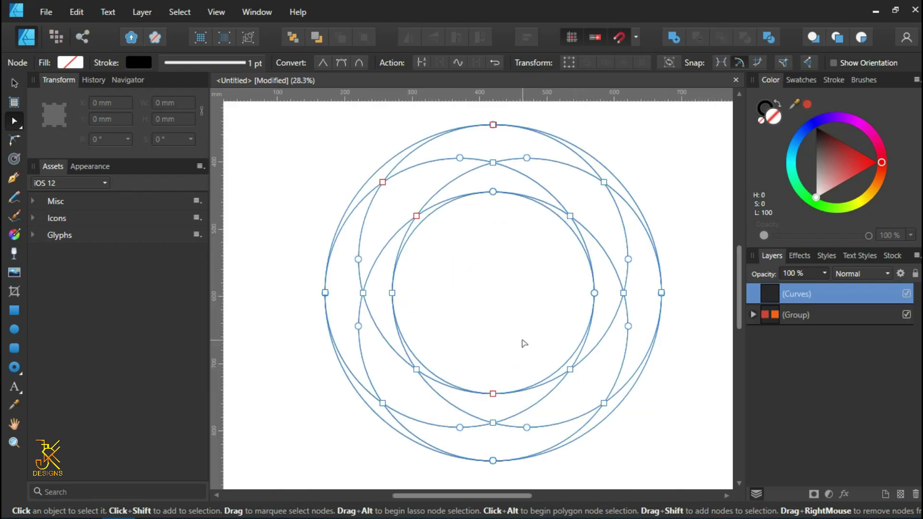
{"action": "scroll", "coordinate": [525, 344], "scroll_direction": "down", "scroll_amount": 1}
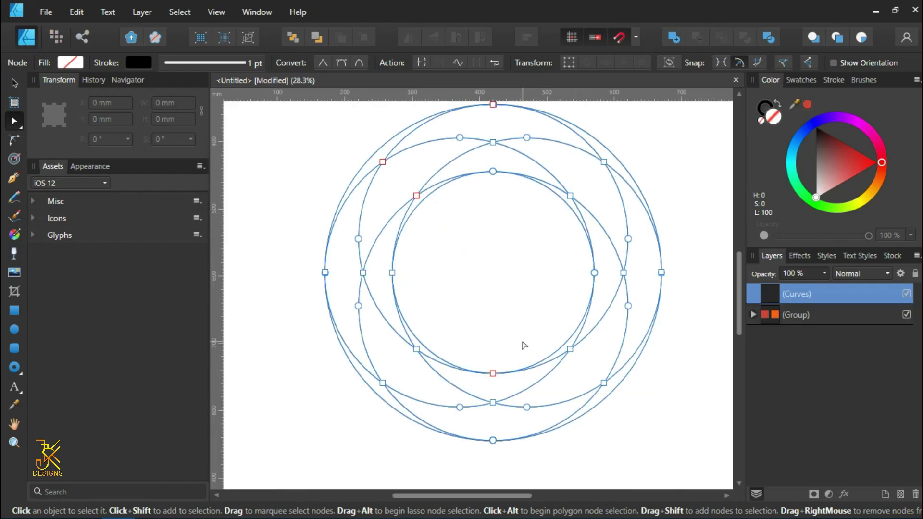
{"action": "scroll", "coordinate": [439, 343], "scroll_direction": "up", "scroll_amount": 1}
{"action": "scroll", "coordinate": [439, 342], "scroll_direction": "up", "scroll_amount": 4}
{"action": "scroll", "coordinate": [437, 339], "scroll_direction": "down", "scroll_amount": 3}
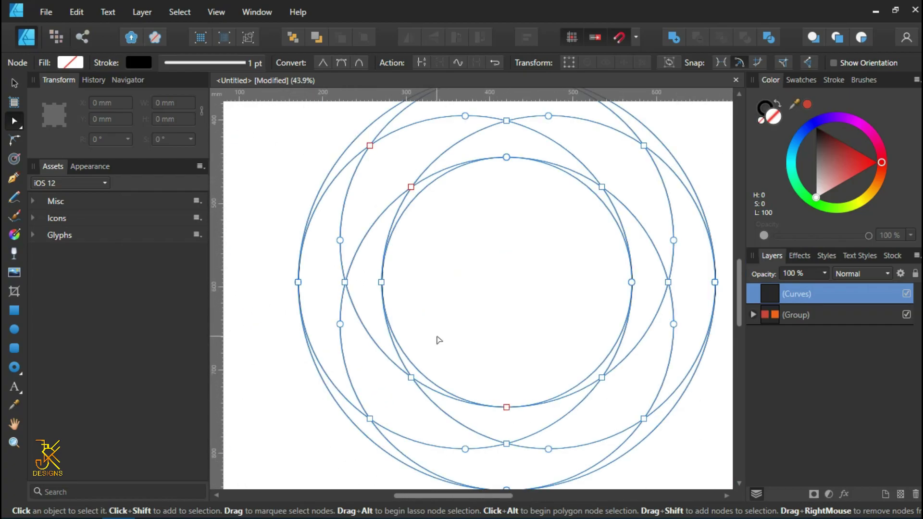
{"action": "scroll", "coordinate": [435, 339], "scroll_direction": "up", "scroll_amount": 1}
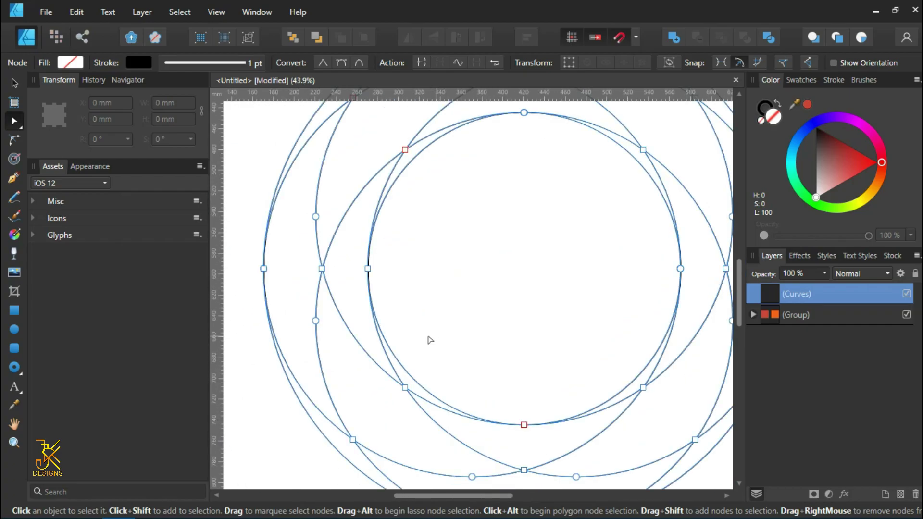
{"action": "left_click", "coordinate": [319, 354], "text": "ctrl"}
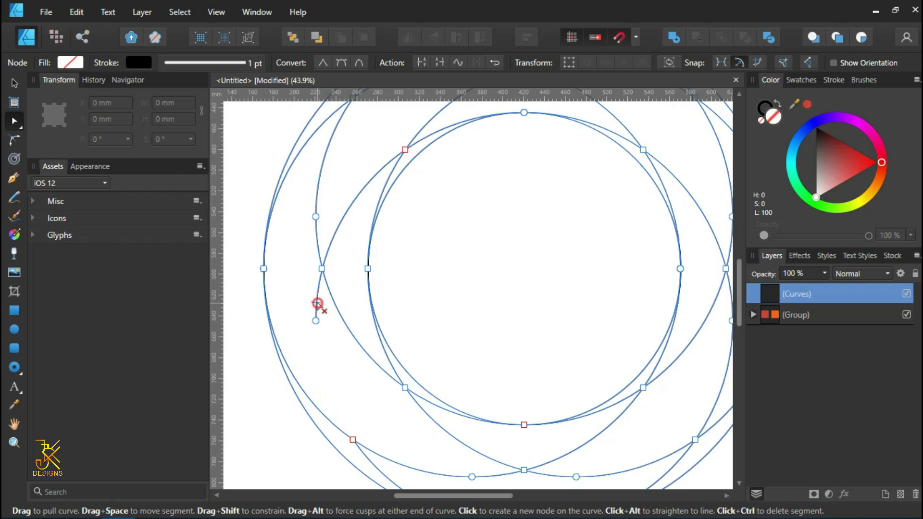
{"action": "left_click", "coordinate": [318, 304], "text": "ctrl"}
{"action": "left_click", "coordinate": [480, 452], "text": "ctrl"}
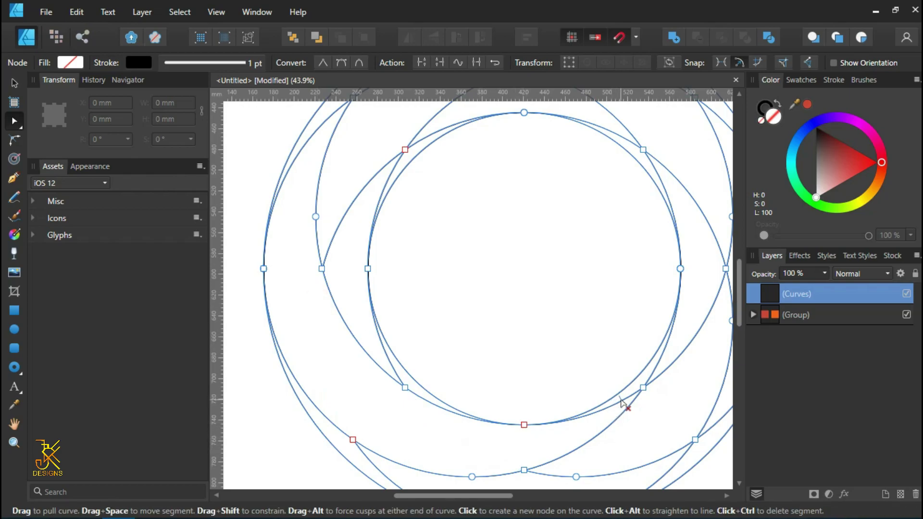
Delete the redundant node on the lower curve to smooth it.
{"action": "scroll", "coordinate": [306, 245], "scroll_direction": "up", "scroll_amount": 2}
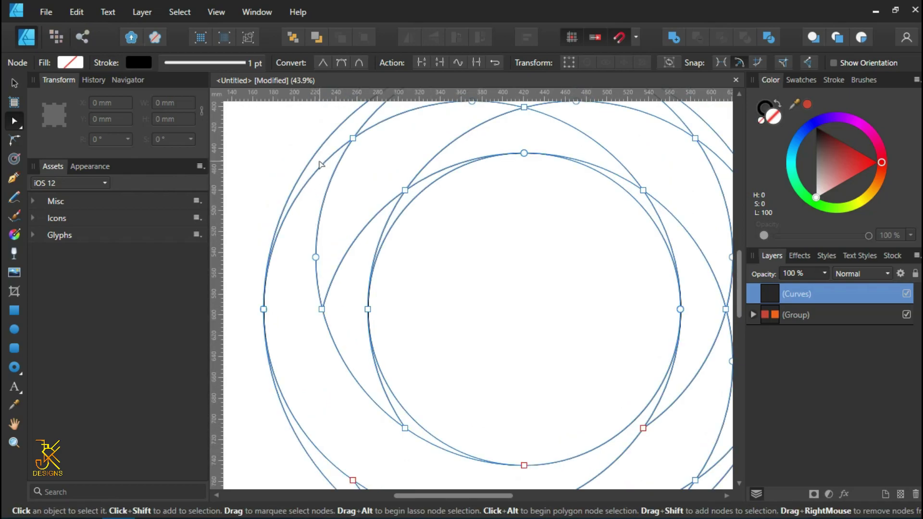
{"action": "scroll", "coordinate": [366, 171], "scroll_direction": "down", "scroll_amount": 1}
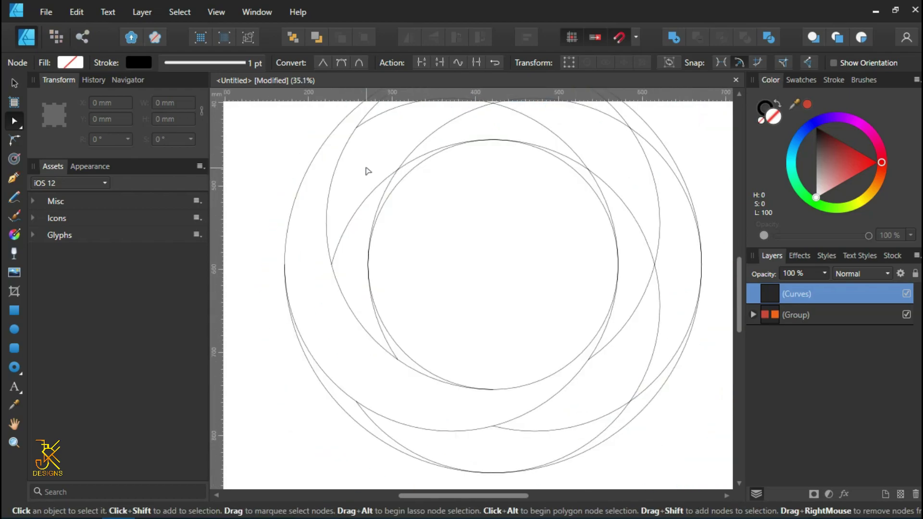
{"action": "key", "text": "space"}
{"action": "left_click_drag", "start_coordinate": [480, 425], "coordinate": [439, 335]}
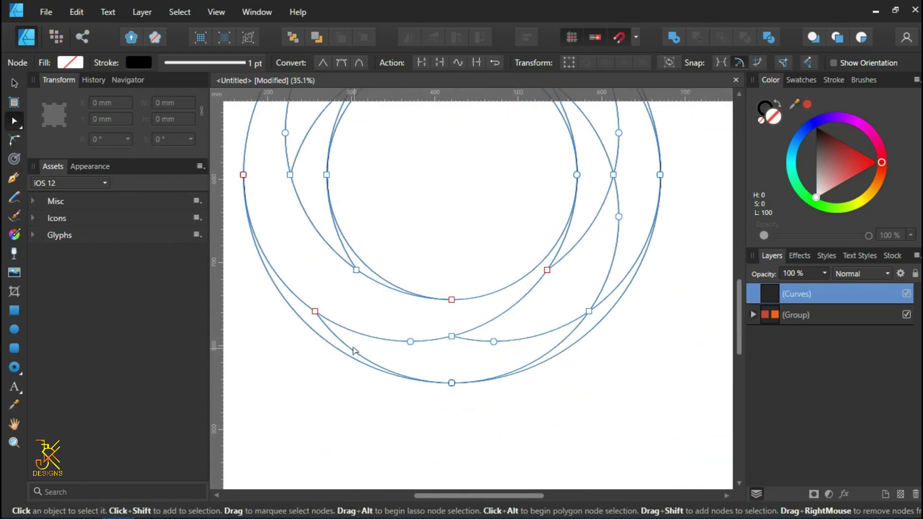
{"action": "left_click", "coordinate": [493, 342]}
{"action": "key", "text": "Delete"}
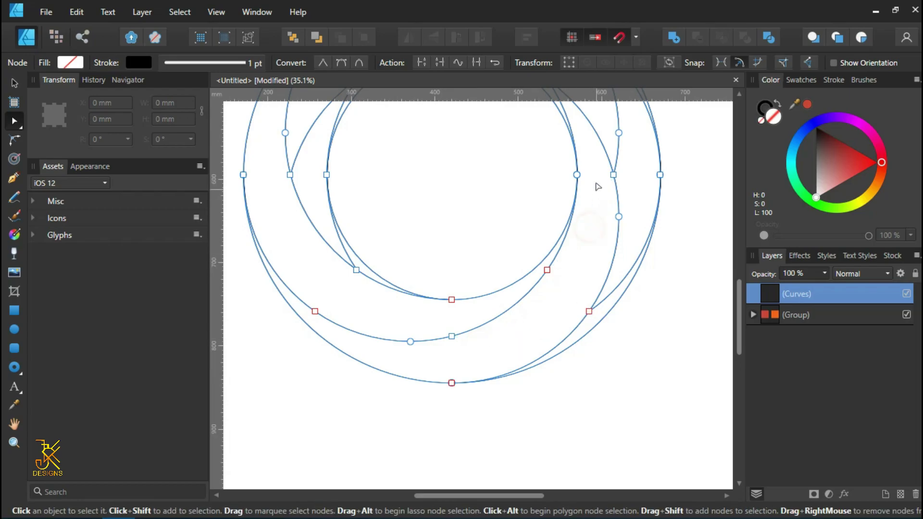
Select nodes on the right outer arc and the upper arcs.
{"action": "left_click_drag", "start_coordinate": [598, 186], "coordinate": [581, 272]}
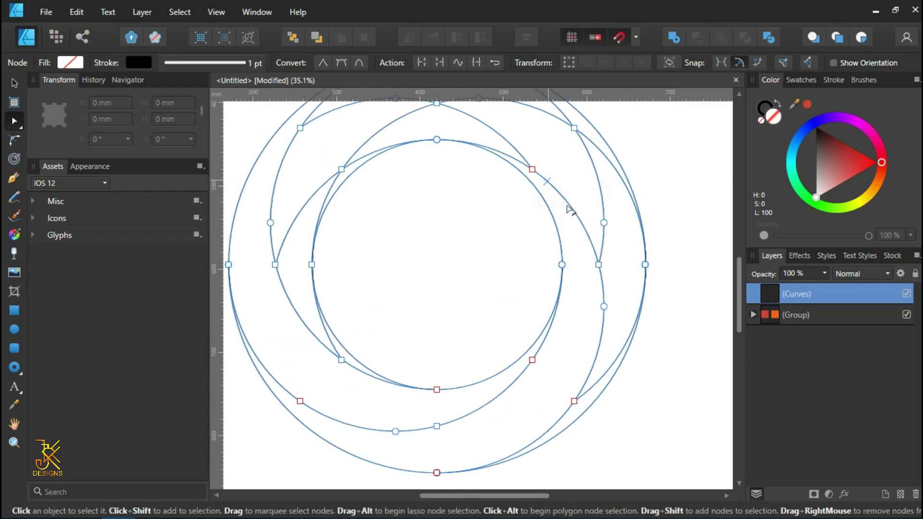
{"action": "left_click_drag", "start_coordinate": [585, 324], "coordinate": [557, 333]}
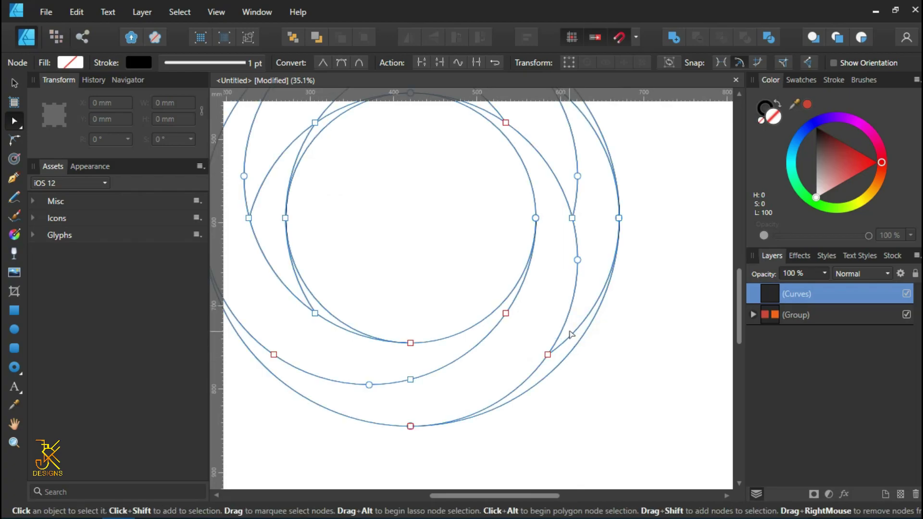
{"action": "left_click", "coordinate": [575, 191]}
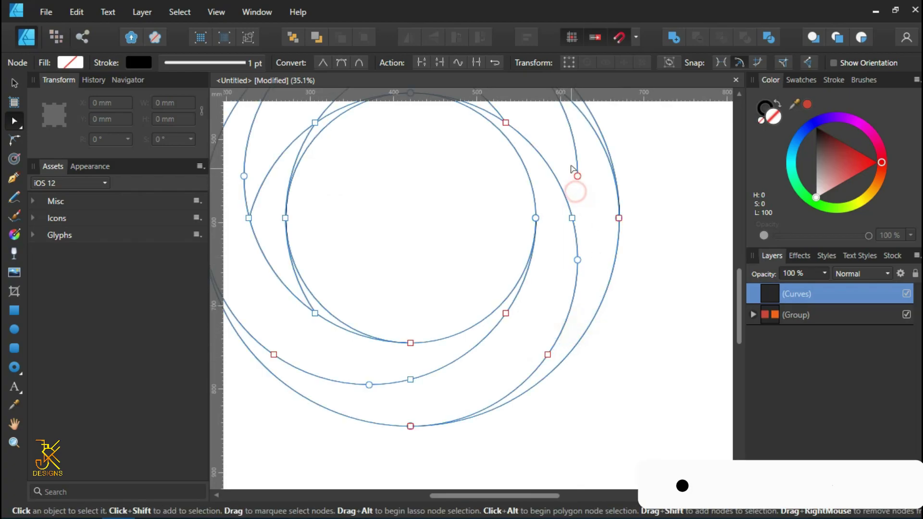
{"action": "left_click_drag", "start_coordinate": [572, 146], "coordinate": [622, 261]}
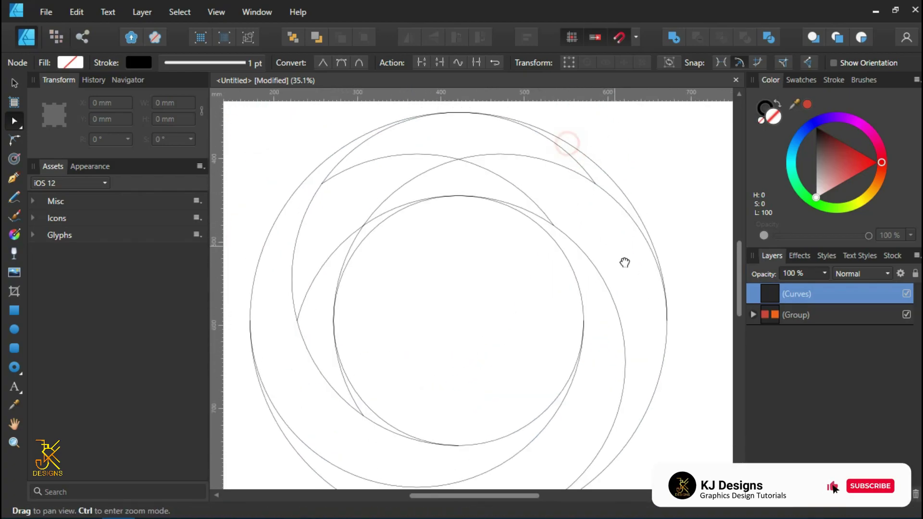
{"action": "left_click", "coordinate": [540, 217]}
{"action": "left_click", "coordinate": [406, 229]}
Delete the short top segment of the middle ring and deselect the curves.
{"action": "left_click_drag", "start_coordinate": [338, 233], "coordinate": [363, 196]}
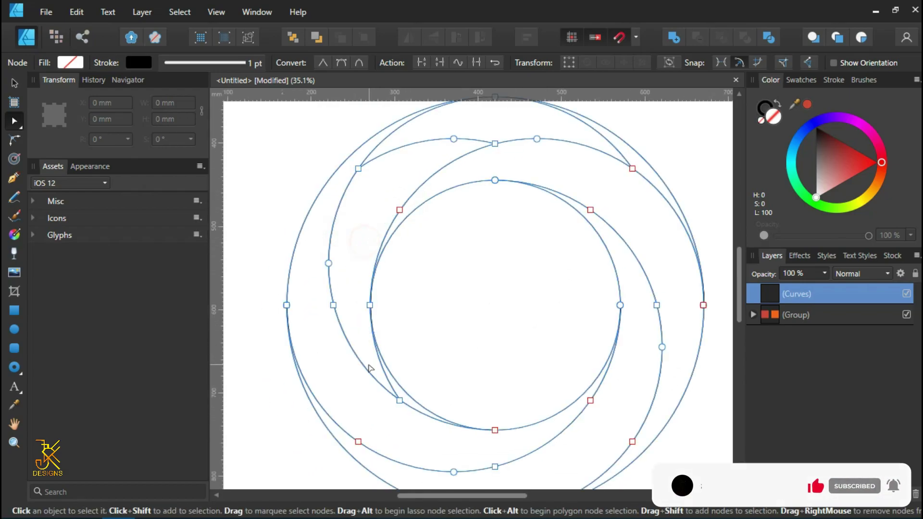
{"action": "left_click", "coordinate": [418, 144]}
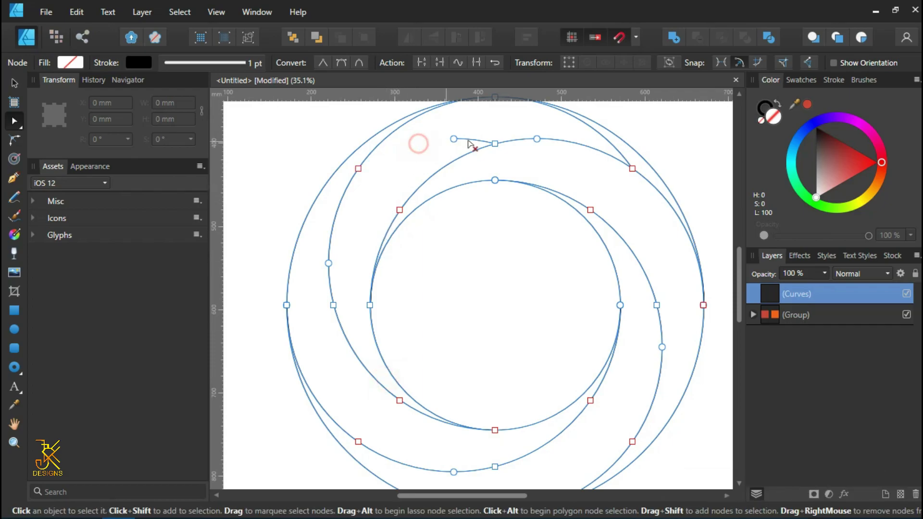
{"action": "left_click", "coordinate": [470, 143], "text": "alt"}
{"action": "left_click", "coordinate": [598, 134]}
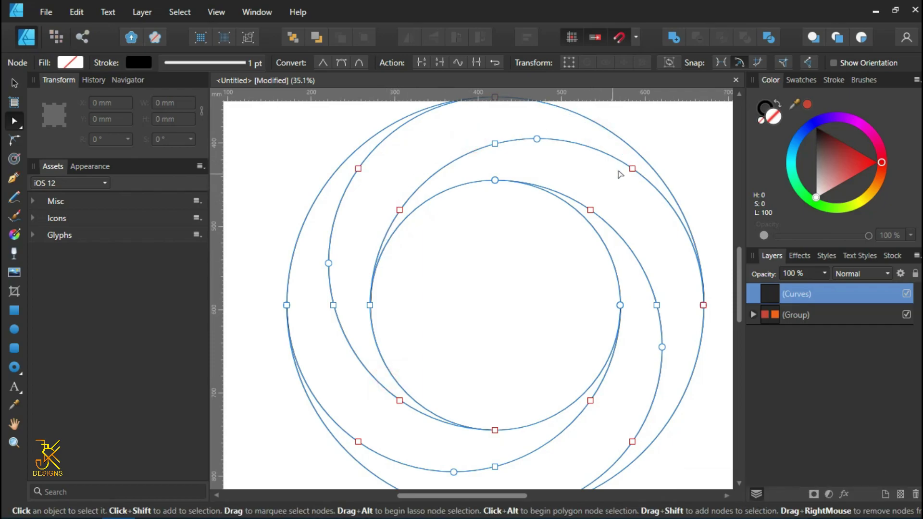
{"action": "left_click", "coordinate": [684, 175]}
{"action": "scroll", "coordinate": [688, 178], "scroll_direction": "down", "scroll_amount": 1}
{"action": "left_click_drag", "start_coordinate": [663, 259], "coordinate": [638, 281]}
{"action": "scroll", "coordinate": [562, 272], "scroll_direction": "down", "scroll_amount": 1}
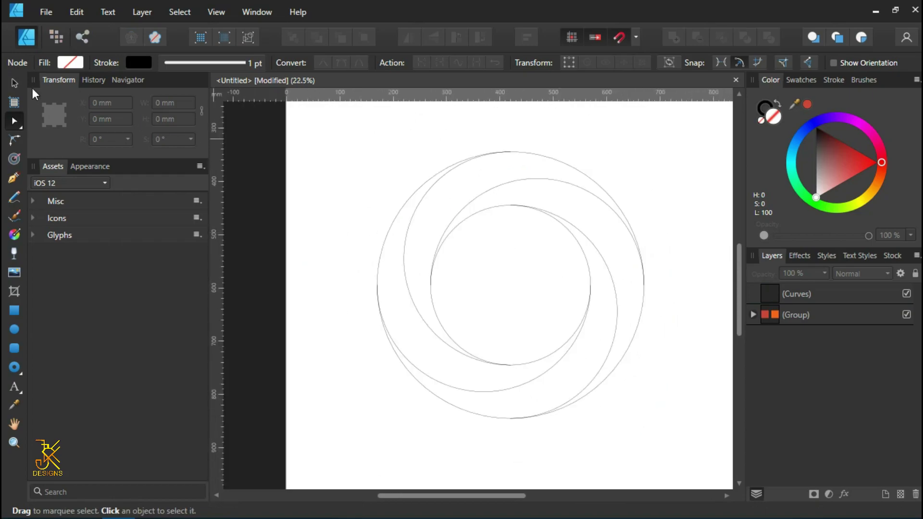
Marquee-select the combined curves object and bring up its nodes with the Node tool.
{"action": "left_click", "coordinate": [13, 82]}
{"action": "left_click_drag", "start_coordinate": [505, 260], "coordinate": [483, 251]}
{"action": "left_click_drag", "start_coordinate": [317, 120], "coordinate": [688, 466]}
{"action": "key", "text": "space"}
{"action": "left_click_drag", "start_coordinate": [649, 268], "coordinate": [647, 296]}
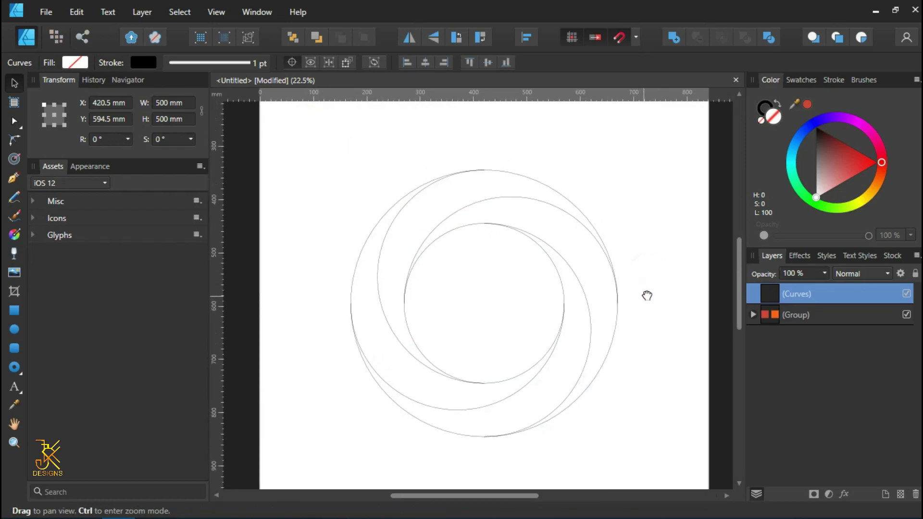
{"action": "scroll", "coordinate": [654, 294], "scroll_direction": "down", "scroll_amount": 1}
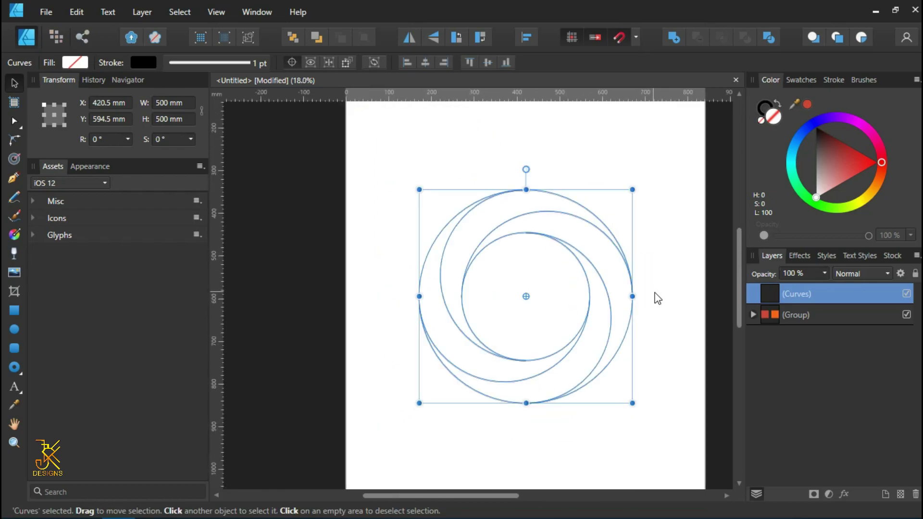
{"action": "key", "text": "space"}
{"action": "left_click_drag", "start_coordinate": [666, 287], "coordinate": [653, 279]}
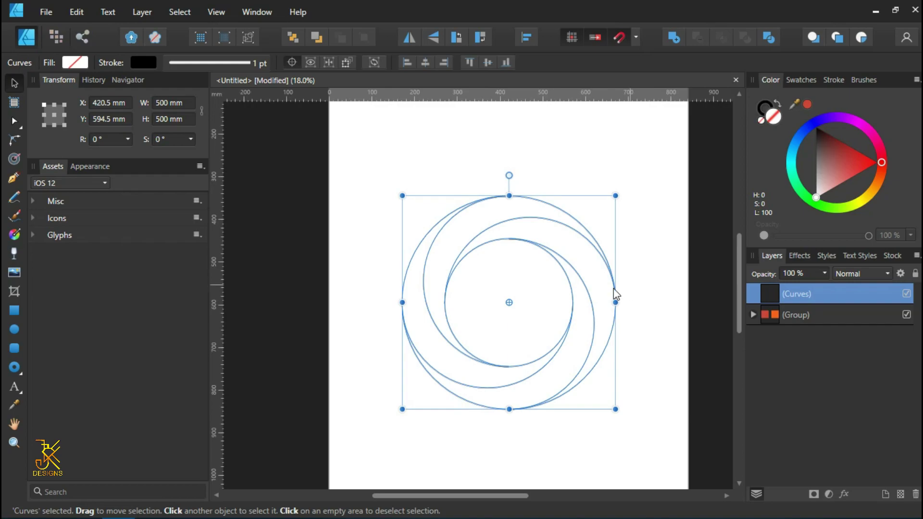
{"action": "left_click", "coordinate": [15, 122]}
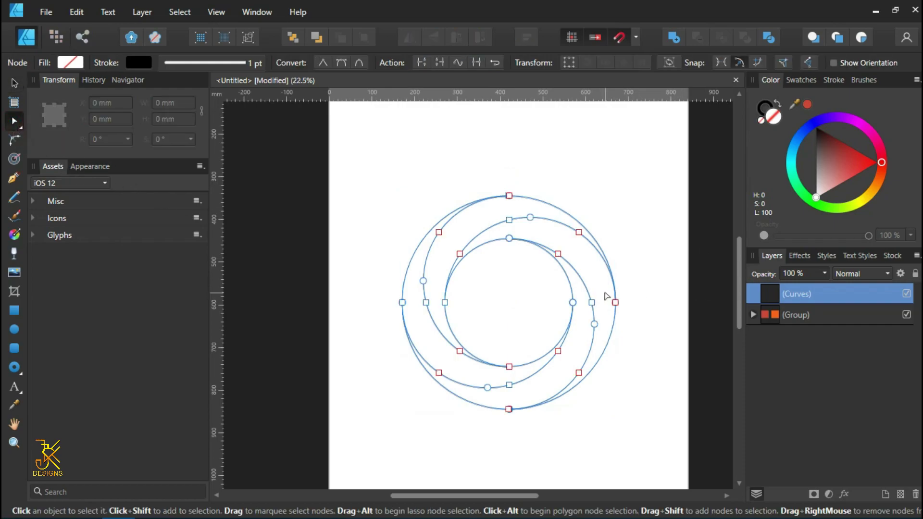
{"action": "scroll", "coordinate": [607, 297], "scroll_direction": "up", "scroll_amount": 2}
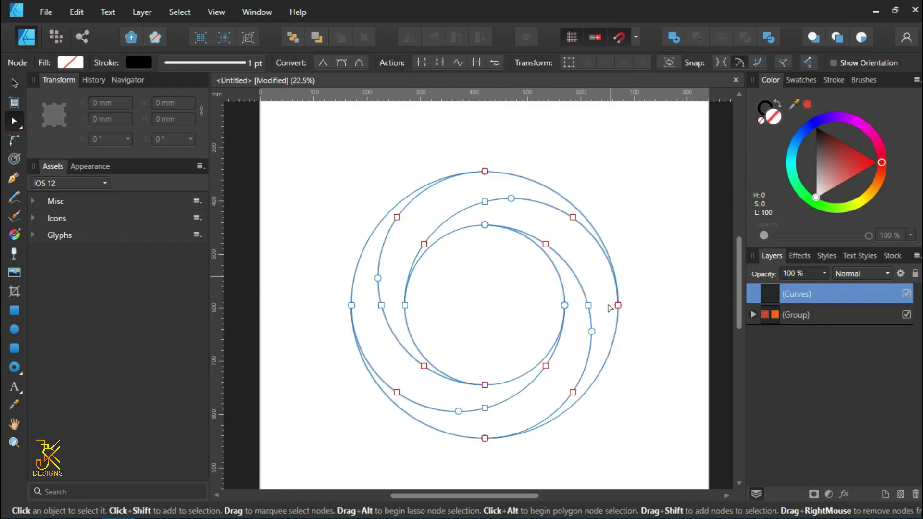
Delete the inner and middle ring segments and the outer ring's right-side arcs.
{"action": "left_click", "coordinate": [406, 355], "text": "ctrl"}
{"action": "left_click", "coordinate": [412, 346], "text": "ctrl"}
{"action": "left_click", "coordinate": [451, 380], "text": "ctrl"}
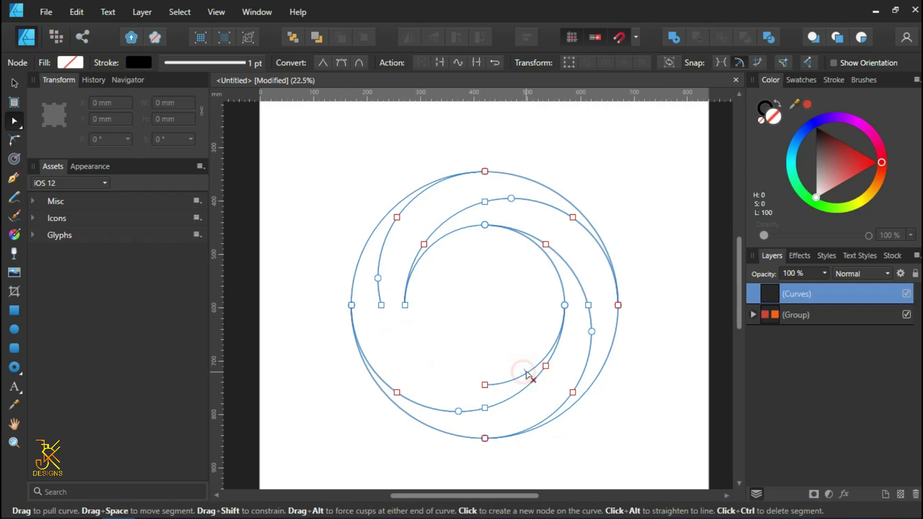
{"action": "left_click", "coordinate": [528, 373], "text": "ctrl"}
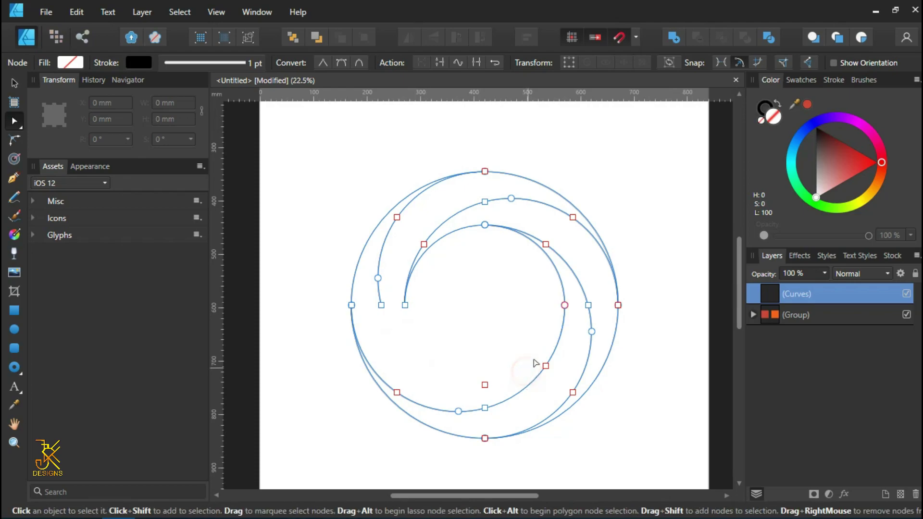
{"action": "left_click", "coordinate": [433, 237], "text": "ctrl"}
{"action": "left_click", "coordinate": [532, 200], "text": "ctrl"}
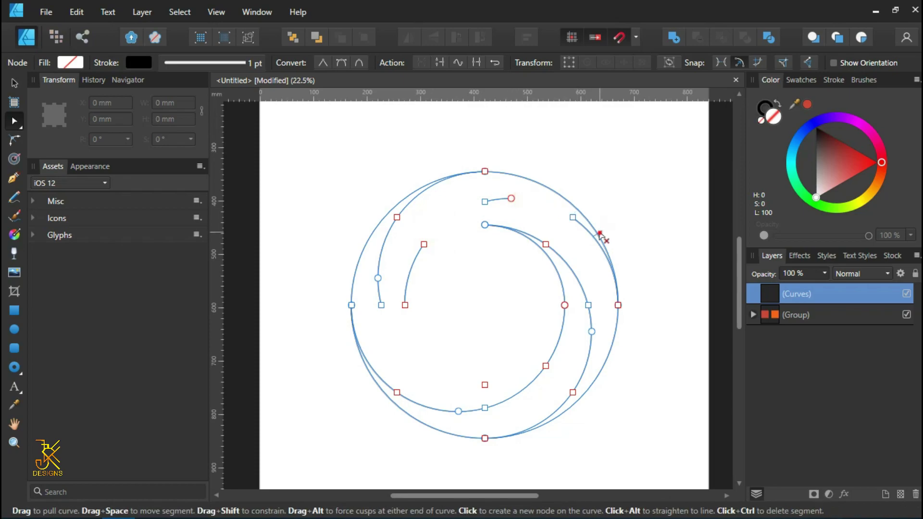
{"action": "left_click", "coordinate": [610, 267], "text": "ctrl"}
{"action": "left_click", "coordinate": [614, 334], "text": "ctrl"}
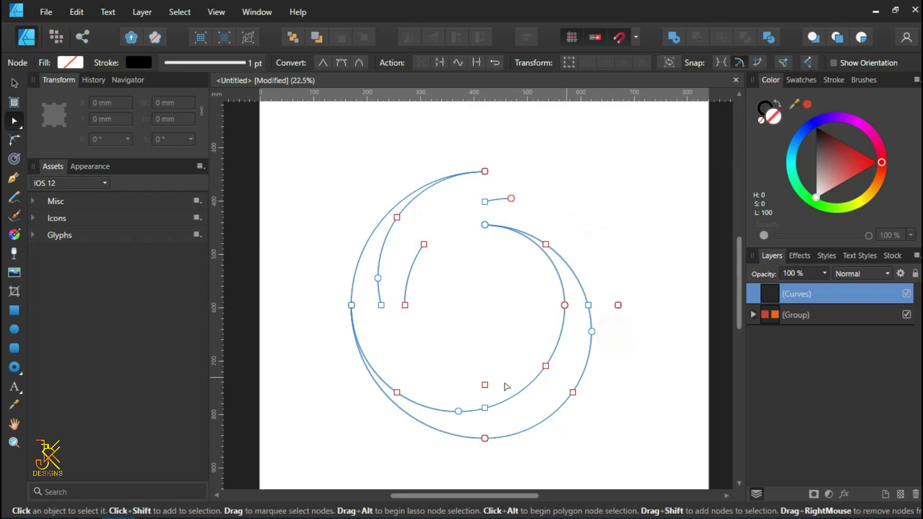
Delete the short top segment, the inner hook and the upper-left arcs.
{"action": "left_click", "coordinate": [504, 200], "text": "ctrl"}
{"action": "left_click", "coordinate": [408, 283], "text": "ctrl"}
{"action": "left_click", "coordinate": [379, 262], "text": "ctrl"}
{"action": "left_click", "coordinate": [364, 249], "text": "ctrl"}
{"action": "left_click", "coordinate": [422, 195], "text": "ctrl"}
Delete the leftover stray nodes and short hook, then reselect the crescent curves.
{"action": "left_click_drag", "start_coordinate": [479, 156], "coordinate": [506, 191]}
{"action": "key", "text": "Delete"}
{"action": "left_click_drag", "start_coordinate": [599, 288], "coordinate": [637, 326]}
{"action": "key", "text": "Delete"}
{"action": "left_click_drag", "start_coordinate": [390, 287], "coordinate": [423, 320]}
{"action": "key", "text": "Delete"}
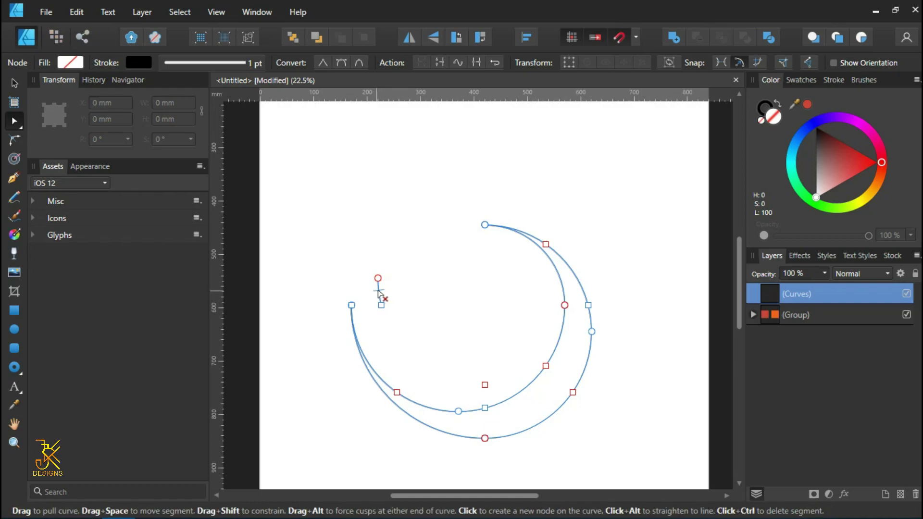
{"action": "left_click", "coordinate": [378, 288]}
{"action": "key", "text": "Delete"}
{"action": "left_click_drag", "start_coordinate": [479, 380], "coordinate": [488, 387]}
{"action": "left_click", "coordinate": [433, 173]}
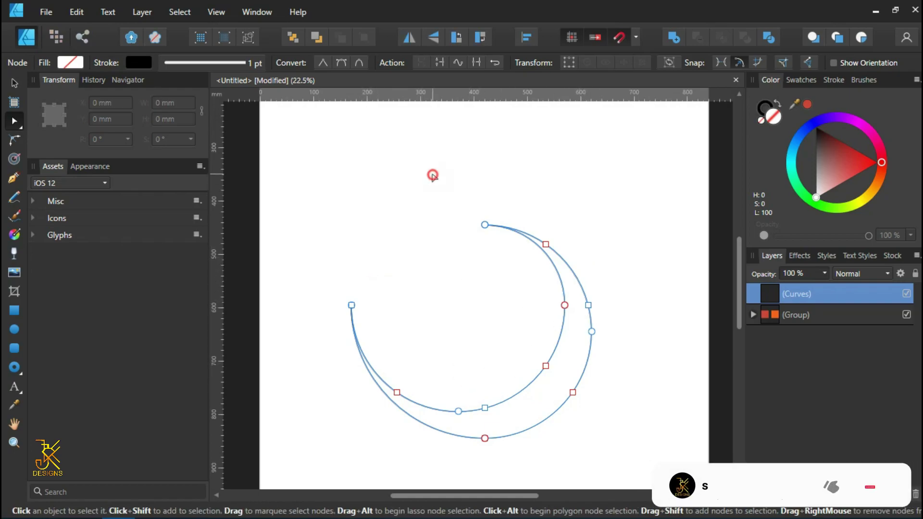
{"action": "left_click", "coordinate": [569, 270]}
Join both arcs into a single closed curve, fill it dark grey and recentre it.
{"action": "left_click_drag", "start_coordinate": [263, 148], "coordinate": [638, 463]}
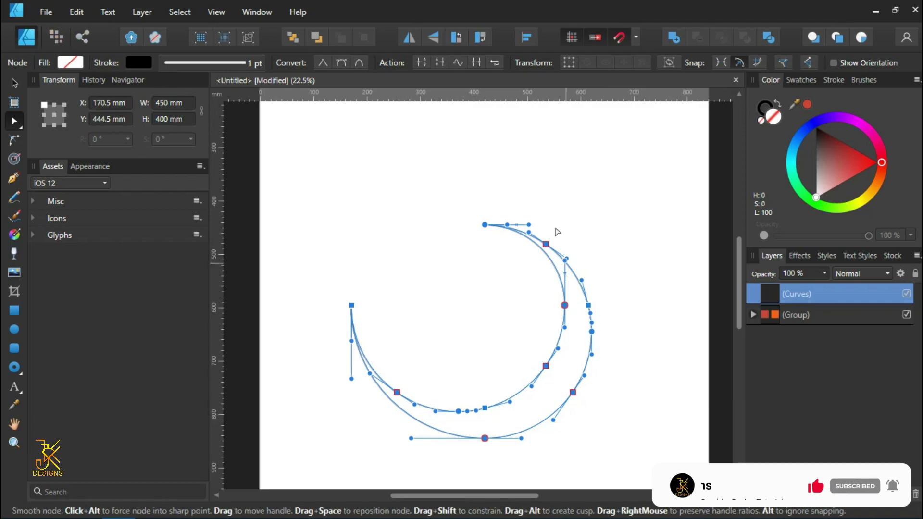
{"action": "left_click", "coordinate": [477, 66]}
{"action": "mouse_move", "coordinate": [832, 163]}
{"action": "left_mouse_down"}
{"action": "mouse_move", "coordinate": [861, 169]}
{"action": "mouse_move", "coordinate": [800, 132]}
{"action": "mouse_move", "coordinate": [813, 148]}
{"action": "left_mouse_up"}
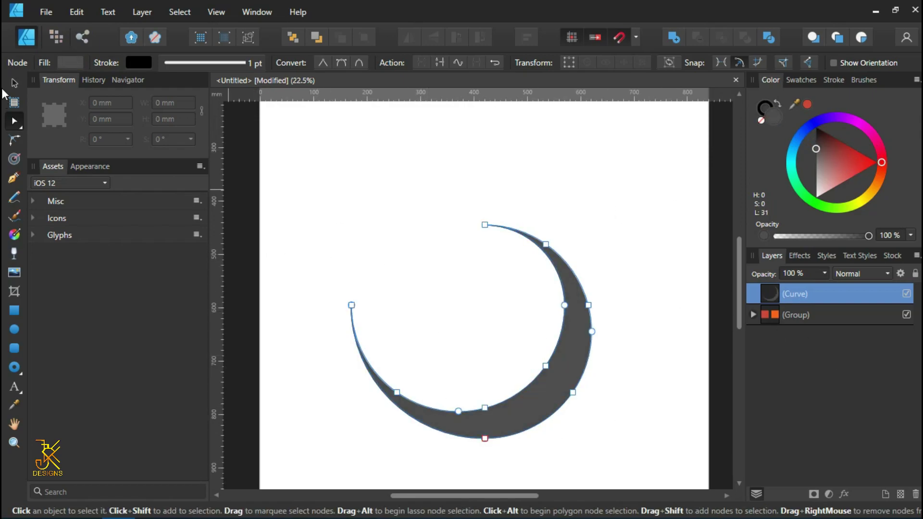
{"action": "left_click", "coordinate": [15, 83]}
{"action": "left_click_drag", "start_coordinate": [443, 304], "coordinate": [469, 283]}
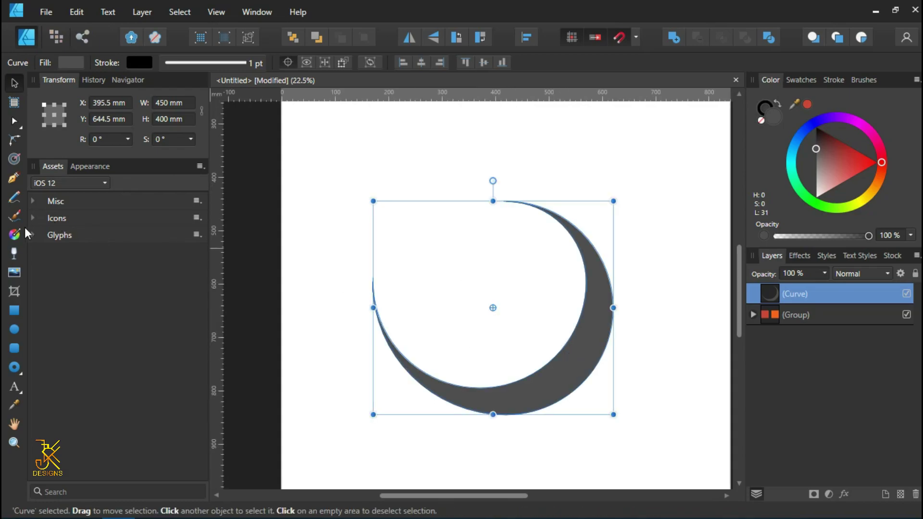
{"action": "left_click", "coordinate": [11, 233]}
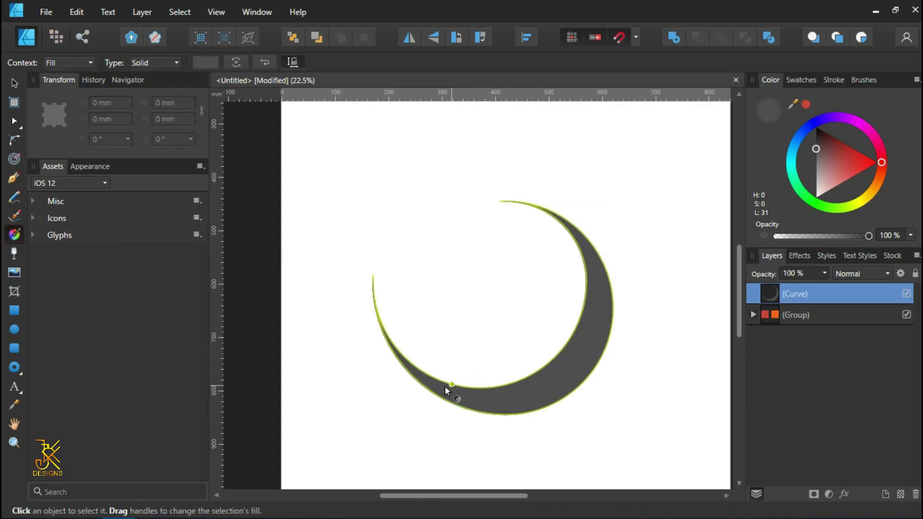
Apply a diagonal linear gradient with a middle stop, sampling red for the start stop.
{"action": "left_click_drag", "start_coordinate": [436, 386], "coordinate": [602, 308]}
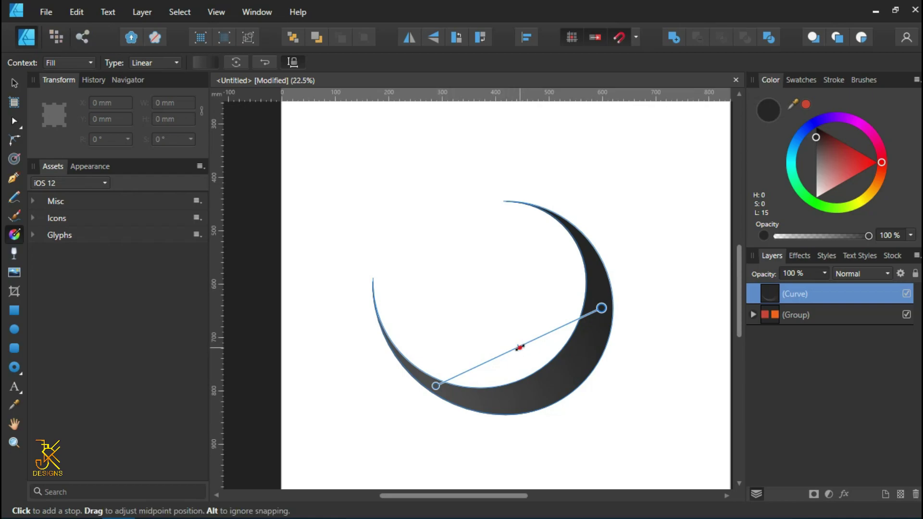
{"action": "left_click", "coordinate": [519, 346]}
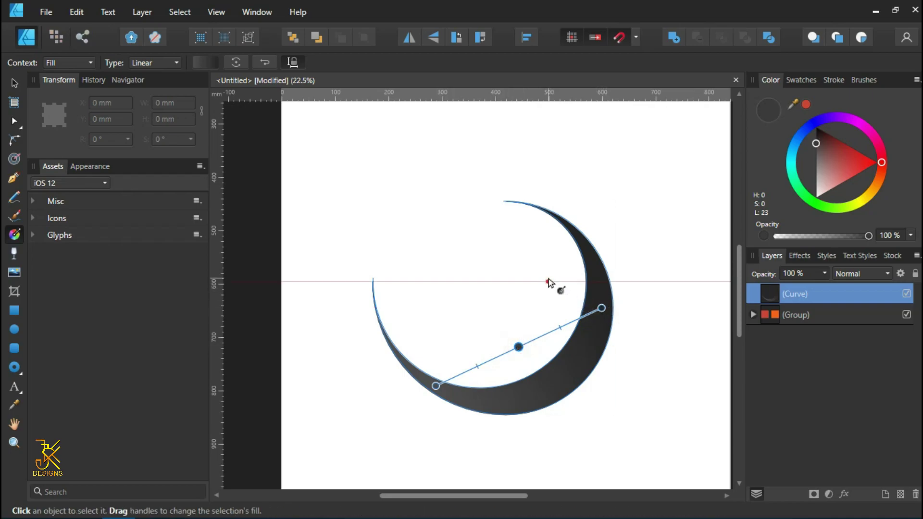
{"action": "scroll", "coordinate": [548, 278], "scroll_direction": "down", "scroll_amount": 2}
{"action": "scroll", "coordinate": [567, 196], "scroll_direction": "up", "scroll_amount": 1}
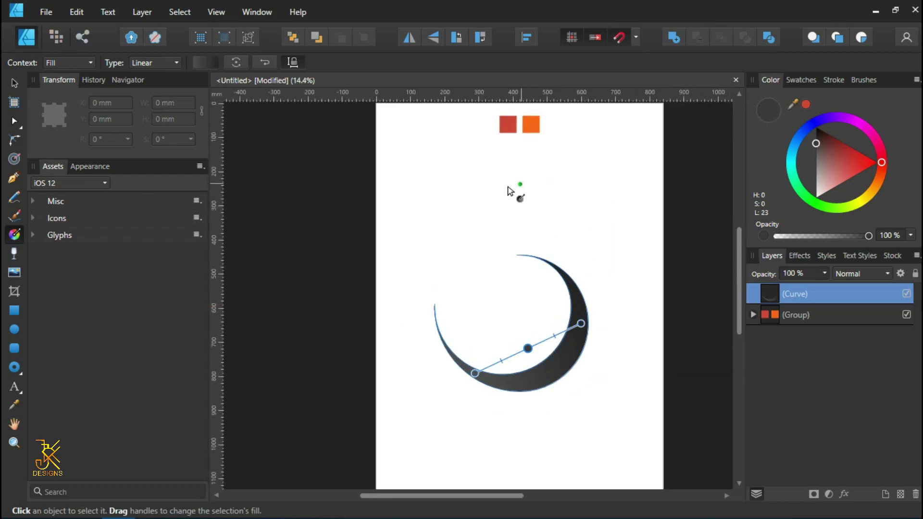
{"action": "left_click", "coordinate": [476, 374]}
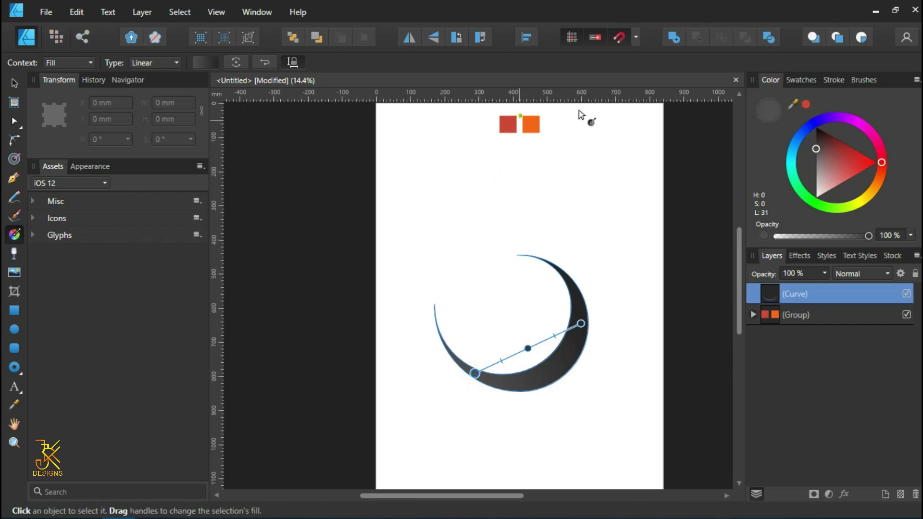
{"action": "left_click_drag", "start_coordinate": [795, 103], "coordinate": [506, 122]}
{"action": "left_click", "coordinate": [474, 375]}
Colour the crescent's gradient stops red, orange and red, sampled from the two squares.
{"action": "left_click", "coordinate": [806, 105]}
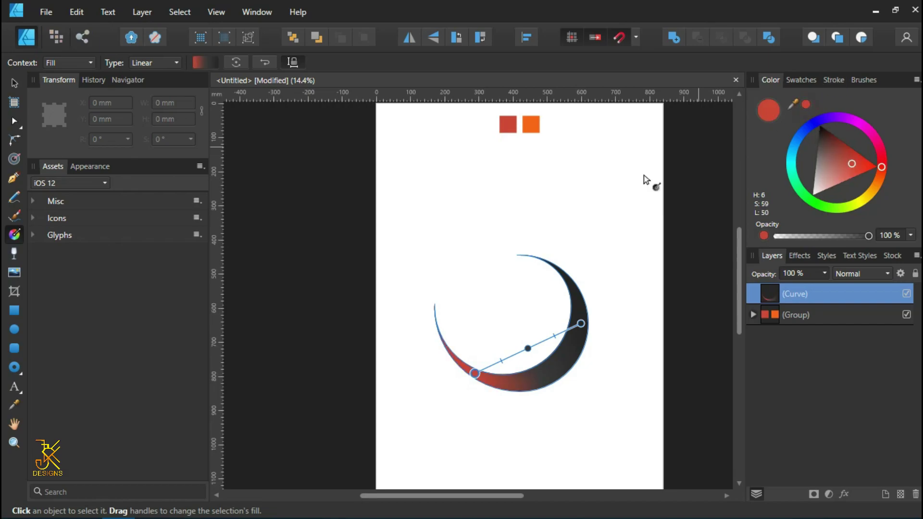
{"action": "left_click", "coordinate": [528, 349]}
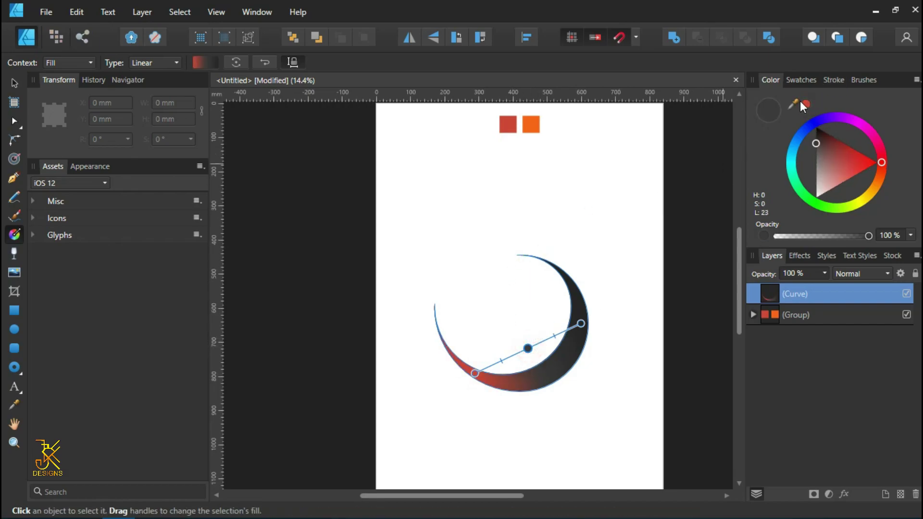
{"action": "left_click_drag", "start_coordinate": [792, 102], "coordinate": [532, 124]}
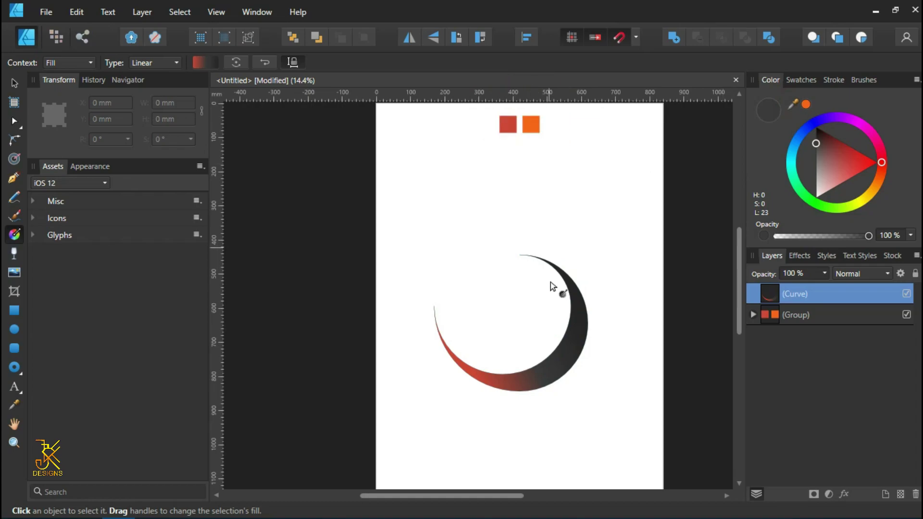
{"action": "left_click", "coordinate": [807, 103]}
{"action": "left_click", "coordinate": [582, 324]}
{"action": "left_click_drag", "start_coordinate": [797, 101], "coordinate": [509, 130]}
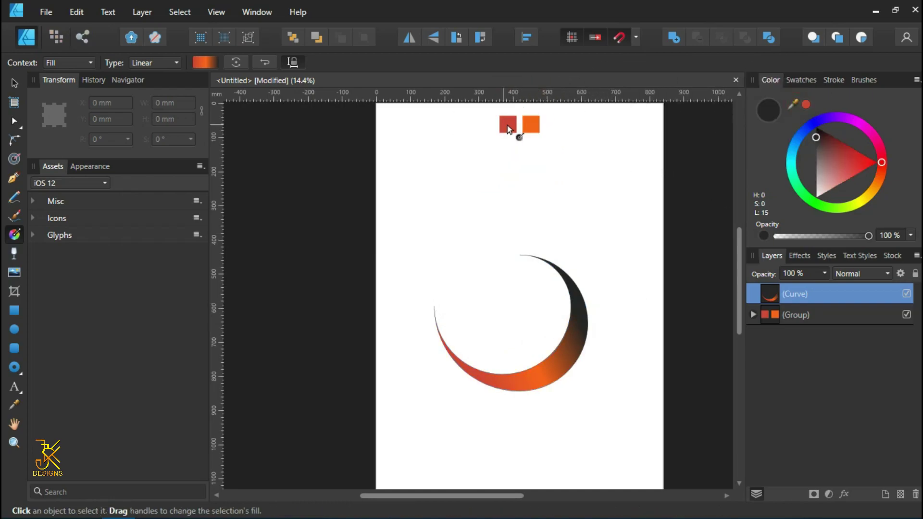
{"action": "left_click", "coordinate": [808, 104]}
Drag the gradient's start and end handles up the crescent to tilt the blend.
{"action": "scroll", "coordinate": [630, 283], "scroll_direction": "up", "scroll_amount": 2}
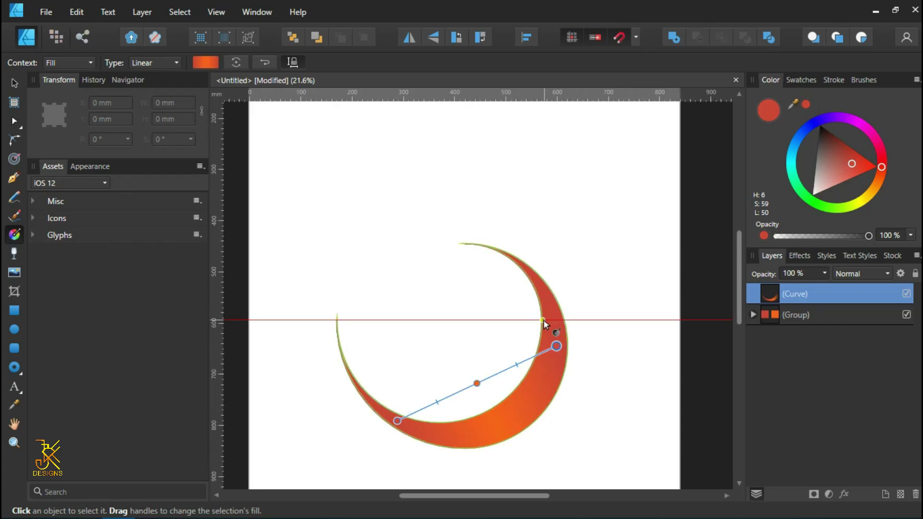
{"action": "scroll", "coordinate": [553, 339], "scroll_direction": "up", "scroll_amount": 2}
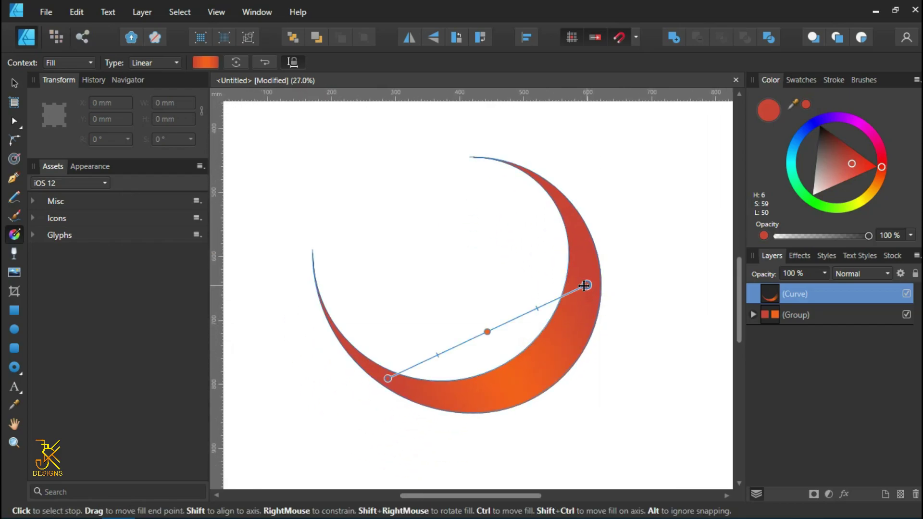
{"action": "left_click_drag", "start_coordinate": [587, 285], "coordinate": [593, 240]}
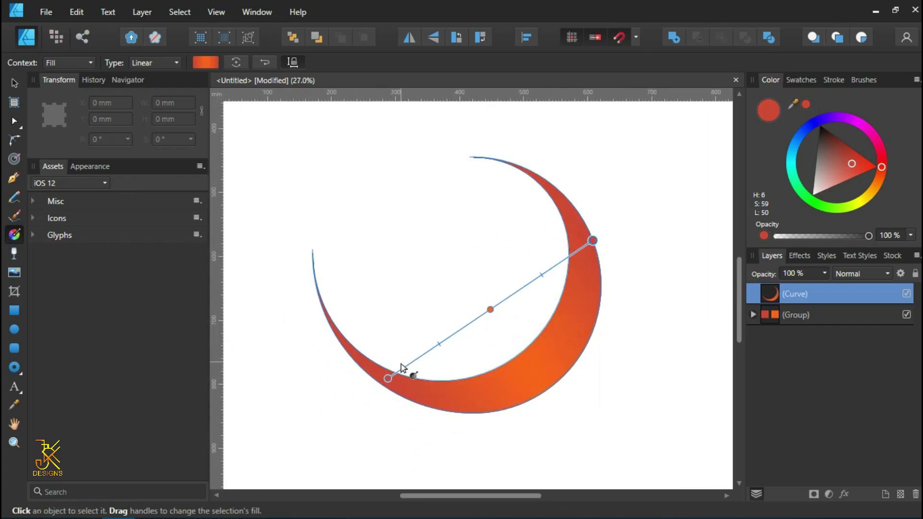
{"action": "left_click_drag", "start_coordinate": [385, 380], "coordinate": [368, 348]}
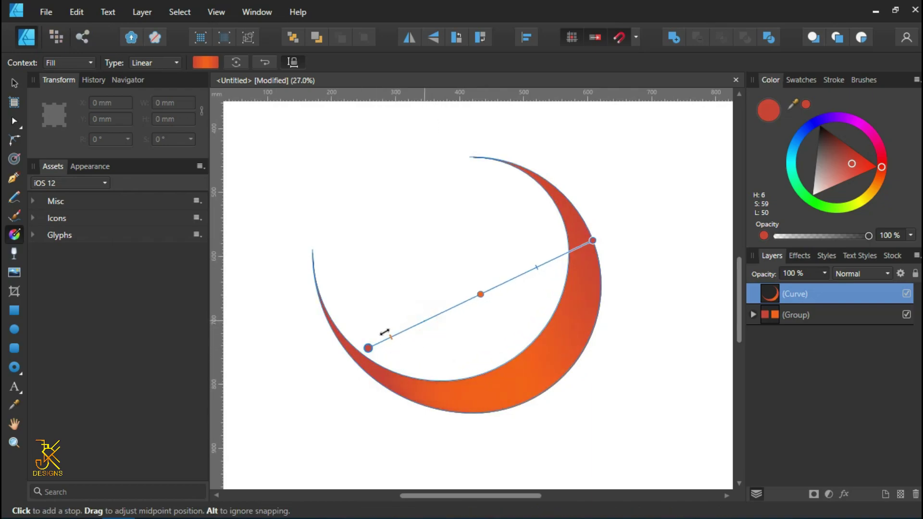
{"action": "left_click", "coordinate": [481, 294]}
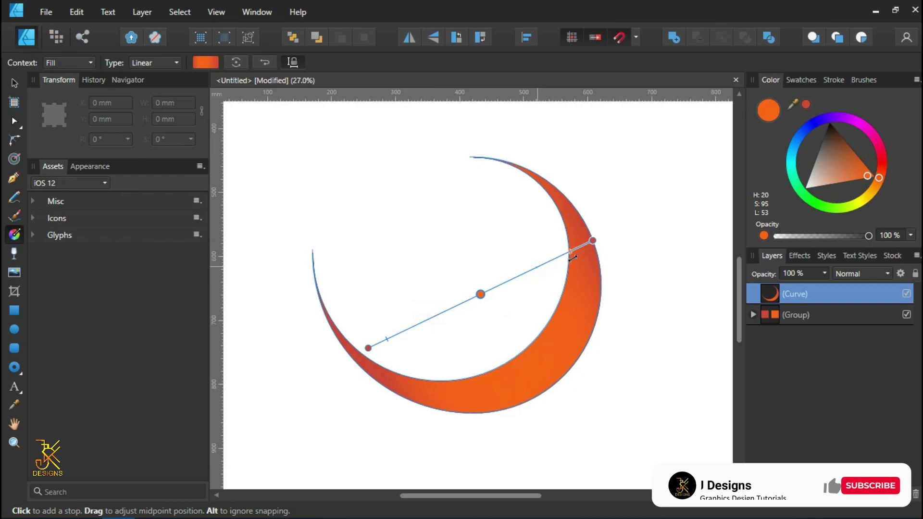
{"action": "mouse_move", "coordinate": [593, 241]}
{"action": "left_mouse_down"}
{"action": "mouse_move", "coordinate": [583, 237]}
{"action": "mouse_move", "coordinate": [590, 222]}
{"action": "mouse_move", "coordinate": [595, 246]}
{"action": "mouse_move", "coordinate": [587, 226]}
{"action": "left_mouse_up"}
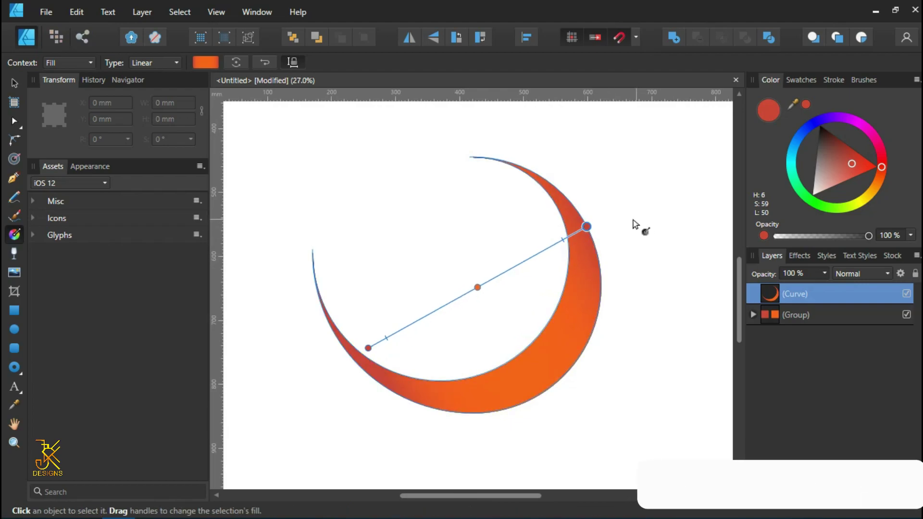
Return to the Move Tool and deselect the crescent.
{"action": "left_click", "coordinate": [15, 83]}
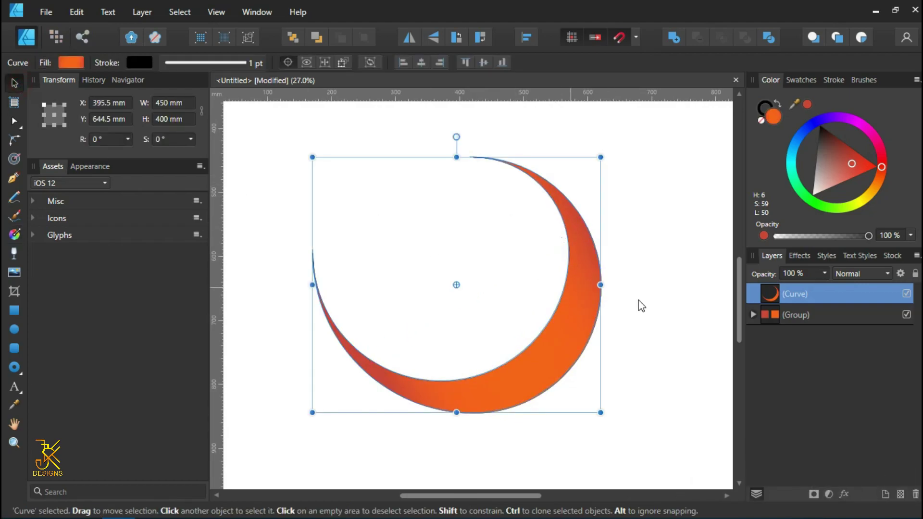
{"action": "left_click", "coordinate": [657, 302]}
{"action": "scroll", "coordinate": [657, 298], "scroll_direction": "down", "scroll_amount": 3}
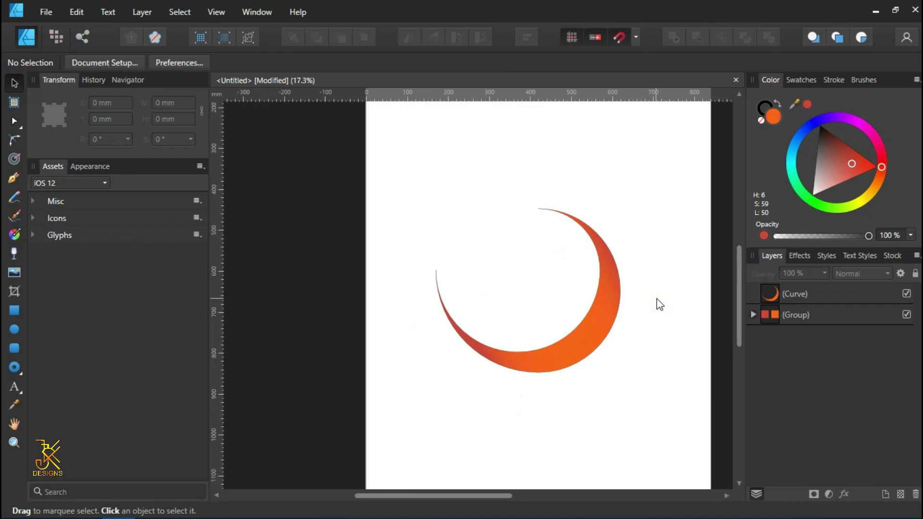
{"action": "left_click", "coordinate": [613, 305]}
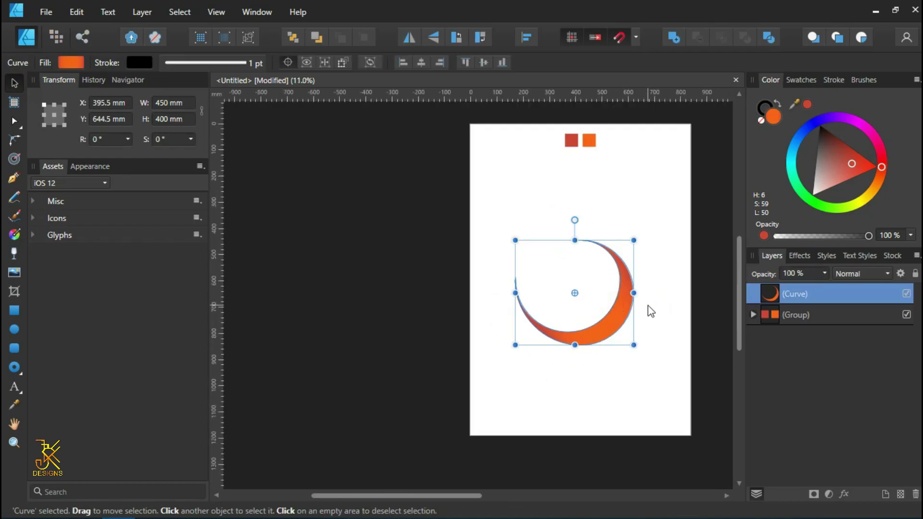
{"action": "scroll", "coordinate": [652, 312], "scroll_direction": "up", "scroll_amount": 1}
{"action": "left_click", "coordinate": [674, 293]}
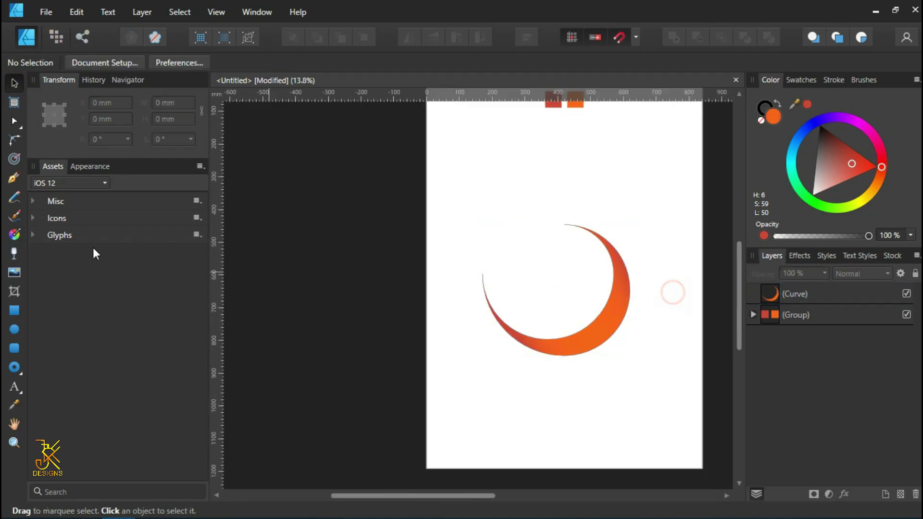
Draw a large ellipse over the crescent and remove its fill.
{"action": "left_click", "coordinate": [15, 329]}
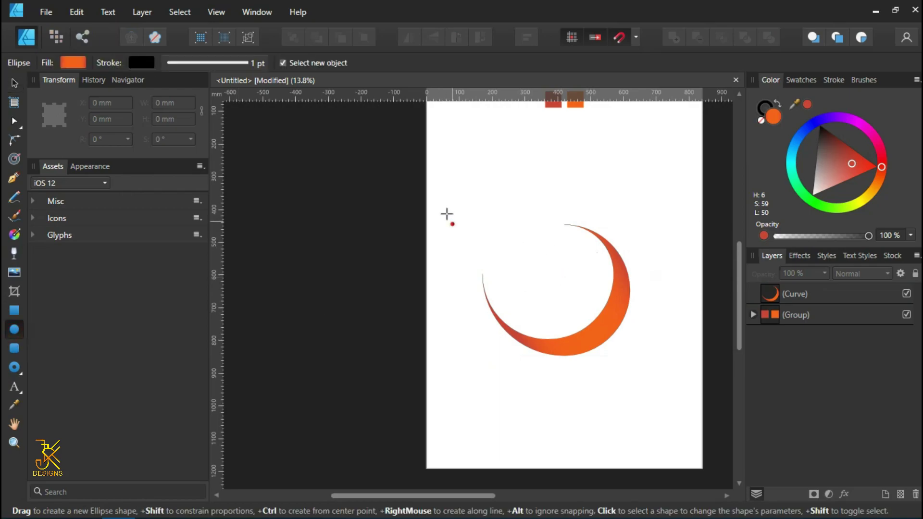
{"action": "left_click_drag", "start_coordinate": [483, 208], "coordinate": [661, 395]}
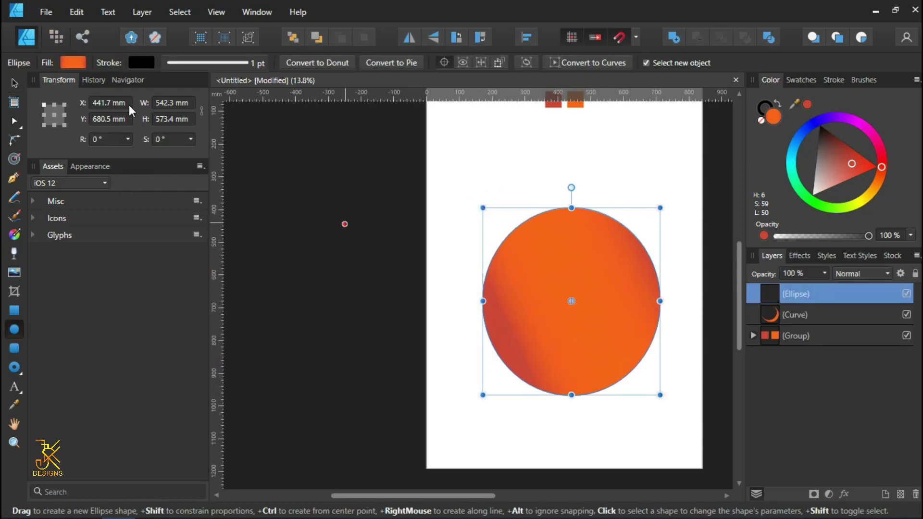
{"action": "left_click", "coordinate": [77, 63]}
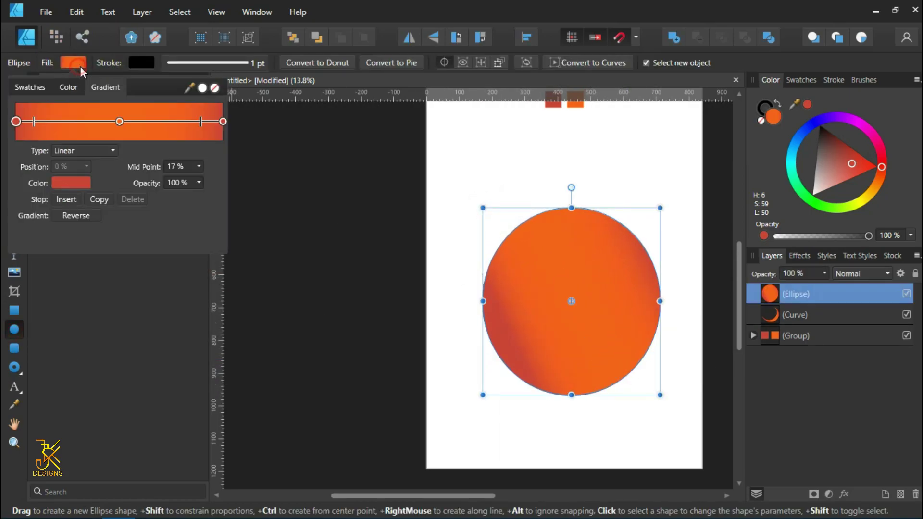
{"action": "left_click", "coordinate": [214, 89]}
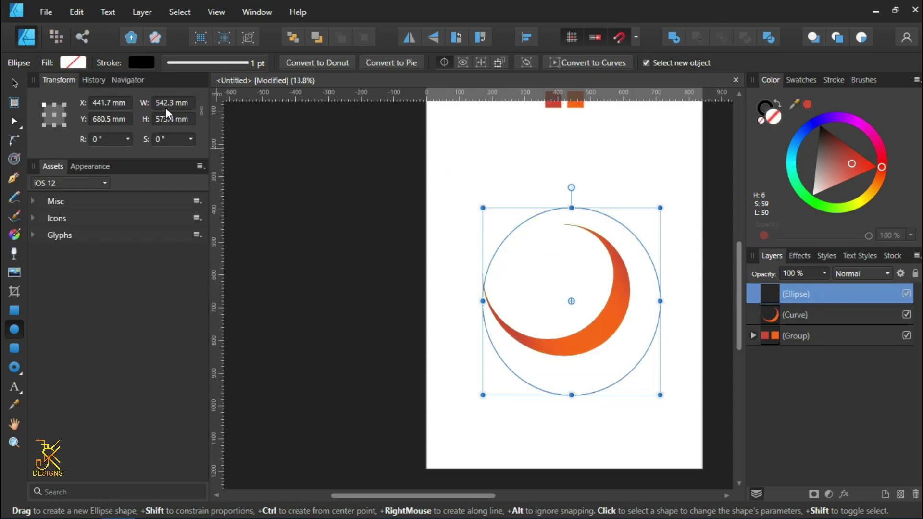
Set the ellipse's width and height to 500 mm, making a circle.
{"action": "left_click", "coordinate": [166, 103]}
{"action": "type", "text": "500"}
{"action": "key", "text": "Tab"}
{"action": "type", "text": "5"}
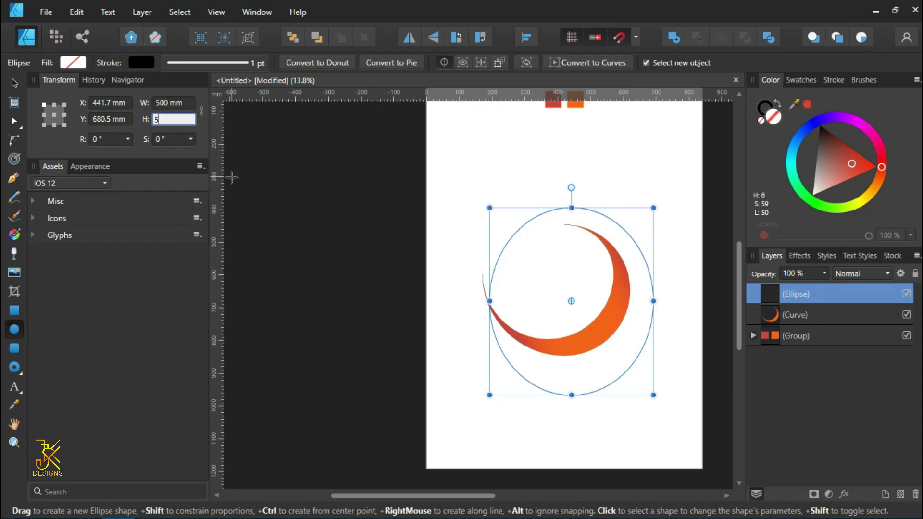
{"action": "type", "text": "00"}
{"action": "key", "text": "Return"}
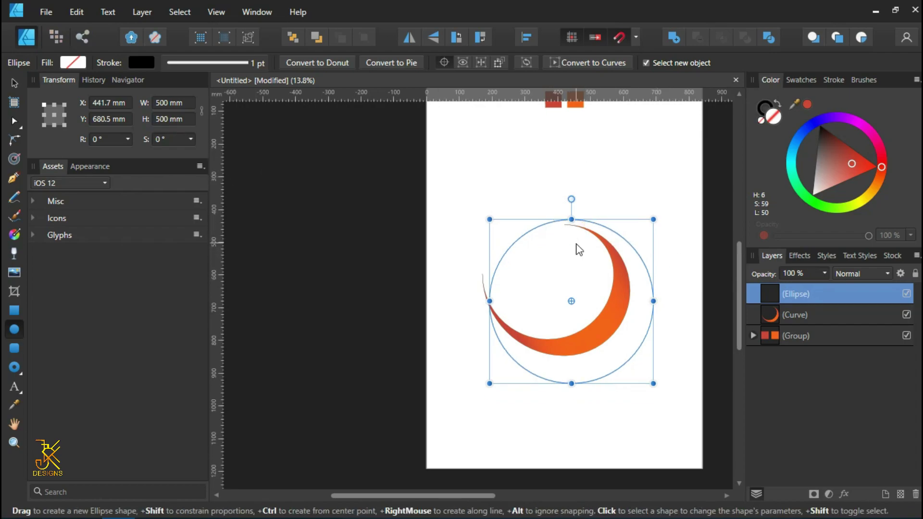
{"action": "key", "text": "v"}
{"action": "right_click", "coordinate": [590, 226]}
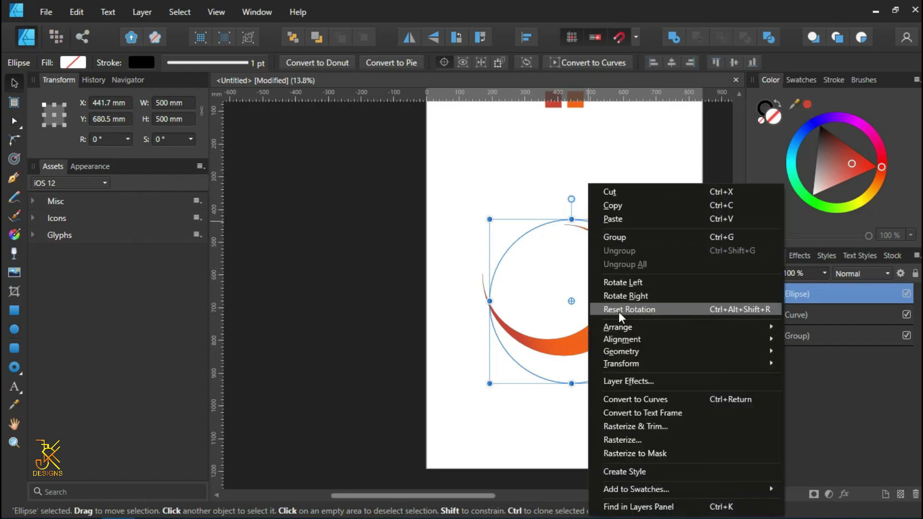
Move the circle to the back and align its edge with the crescent's outer curve.
{"action": "mouse_move", "coordinate": [754, 334]}
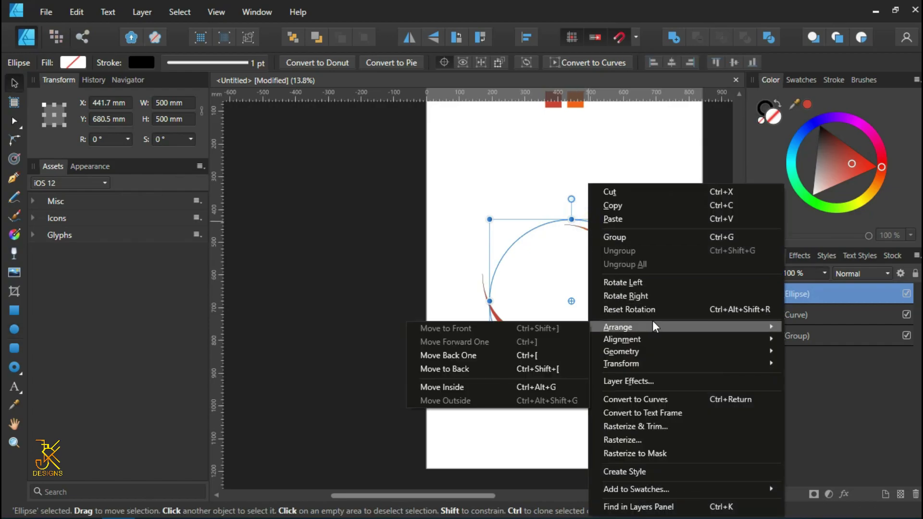
{"action": "left_click", "coordinate": [503, 367]}
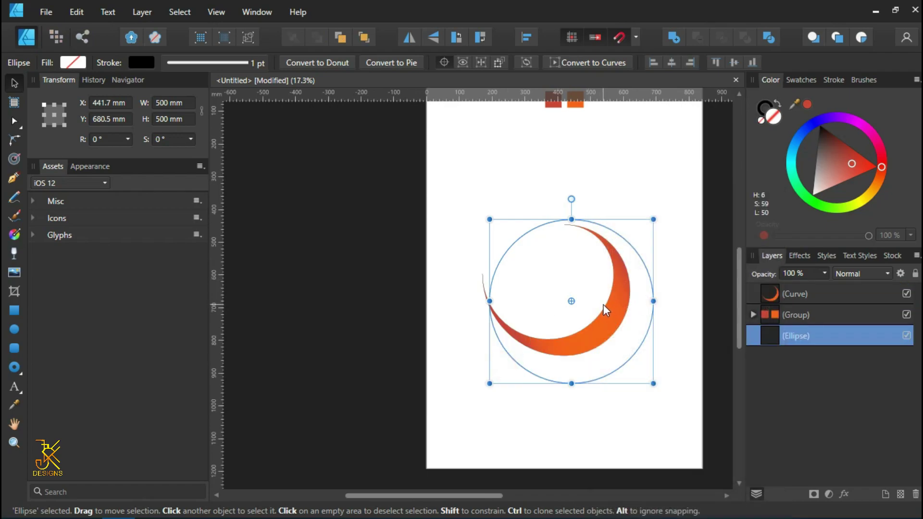
{"action": "scroll", "coordinate": [604, 304], "scroll_direction": "up", "scroll_amount": 2}
{"action": "left_click_drag", "start_coordinate": [603, 336], "coordinate": [590, 291]}
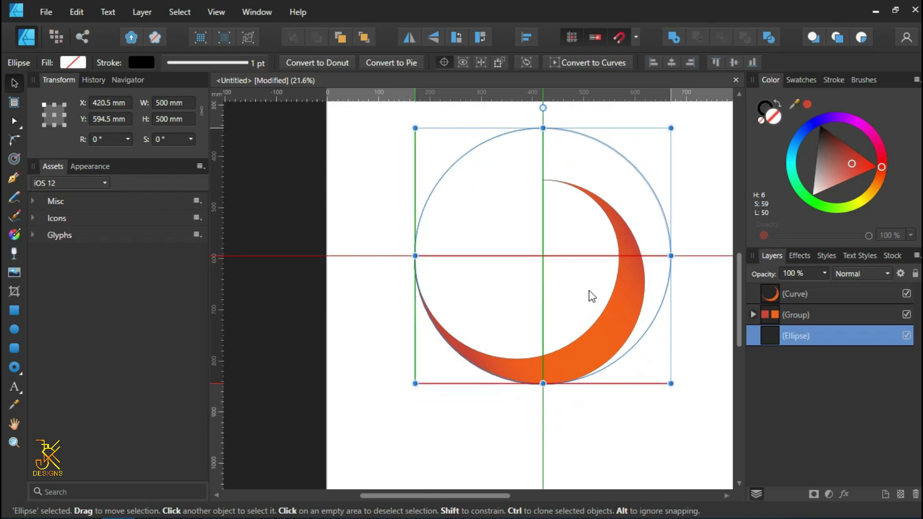
{"action": "left_click", "coordinate": [605, 420]}
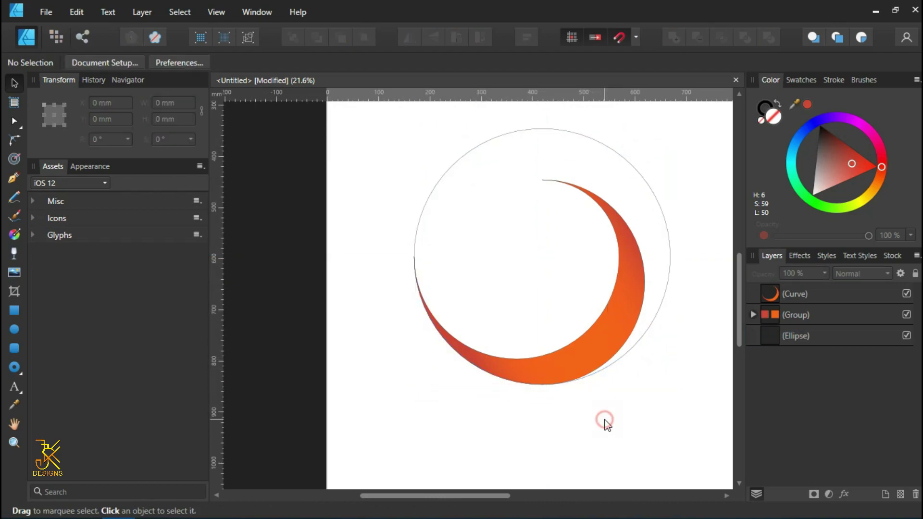
Select the crescent and move its transform origin to the circle's centre.
{"action": "left_click", "coordinate": [612, 339]}
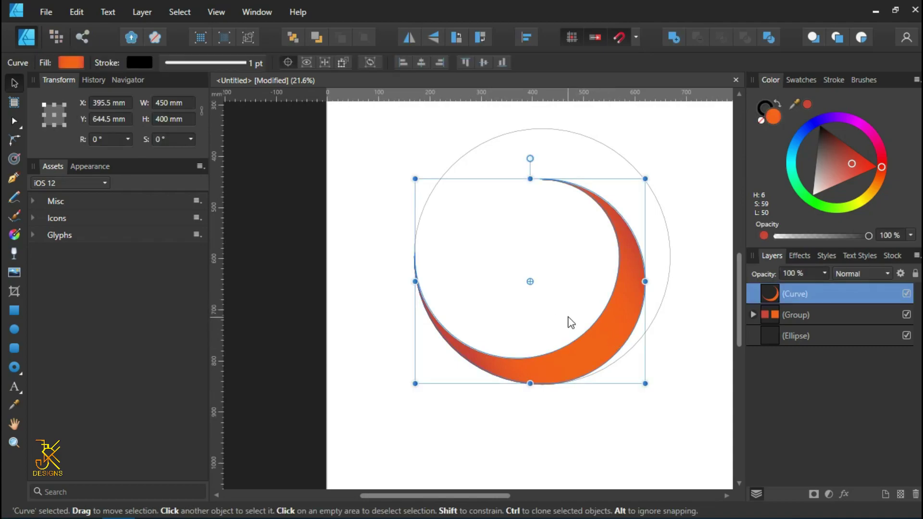
{"action": "left_click_drag", "start_coordinate": [575, 274], "coordinate": [561, 325]}
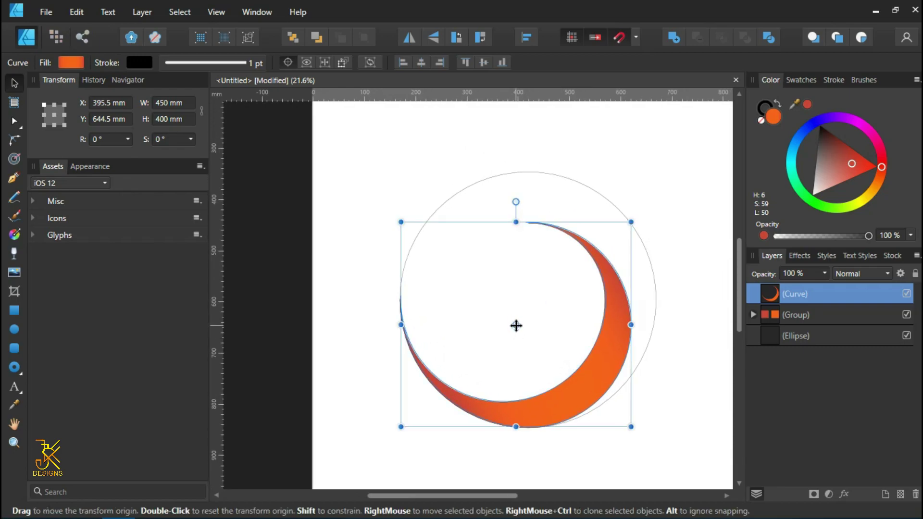
{"action": "left_click_drag", "start_coordinate": [516, 325], "coordinate": [530, 301]}
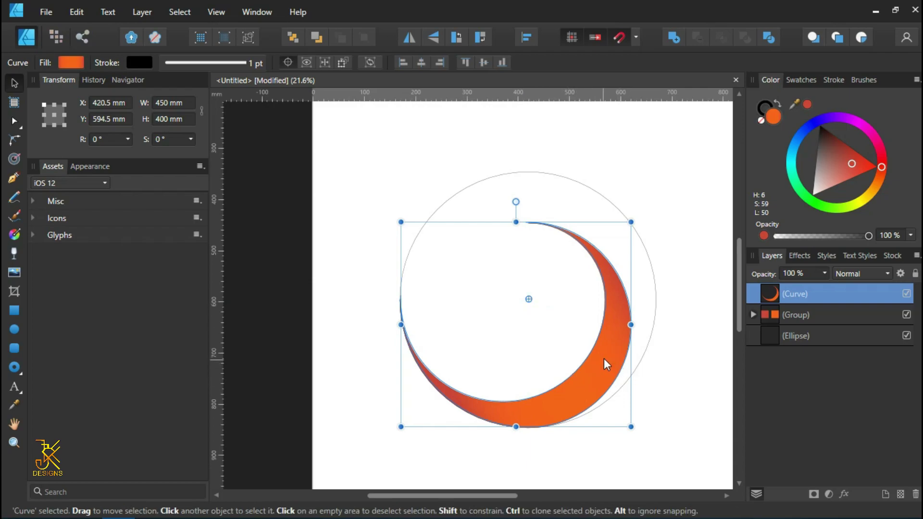
Duplicate the crescent, rotate the copy 90°, and repeat with Ctrl+J to complete the ring.
{"action": "right_click", "coordinate": [815, 293]}
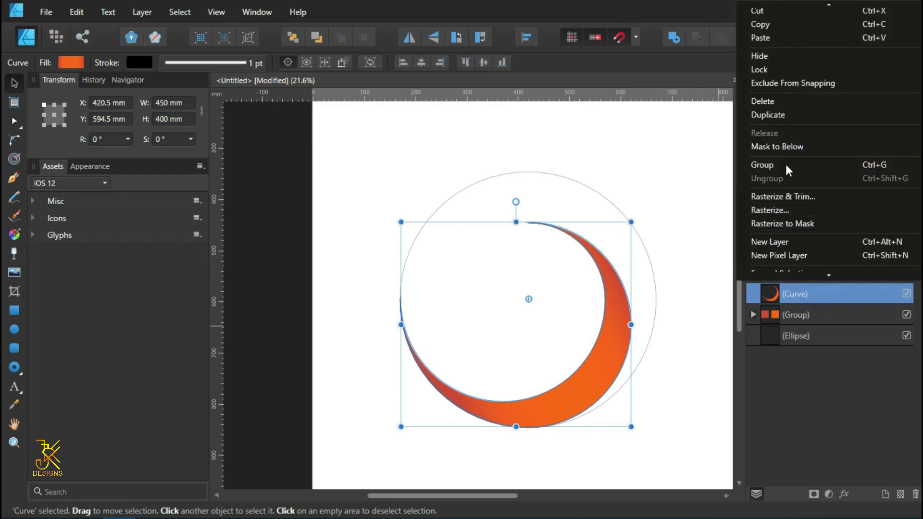
{"action": "left_click", "coordinate": [780, 114]}
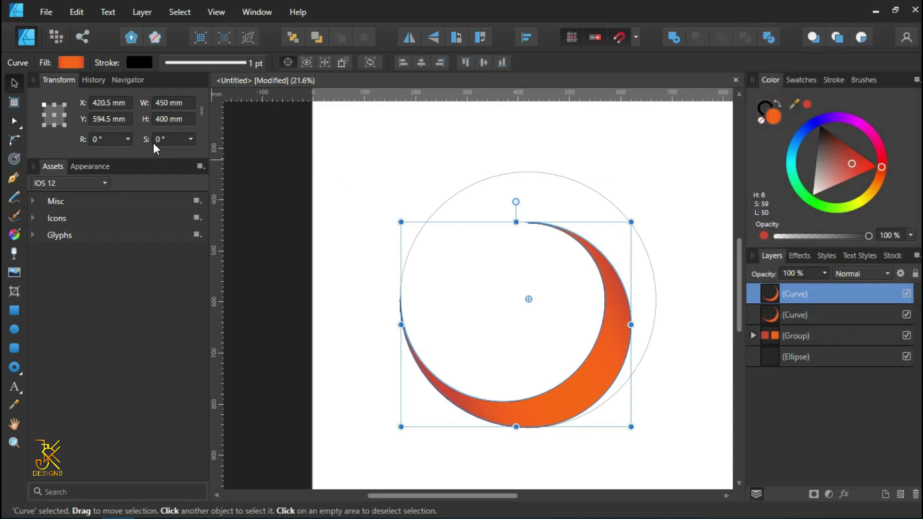
{"action": "left_click", "coordinate": [101, 138]}
{"action": "type", "text": "90"}
{"action": "key", "text": "Return"}
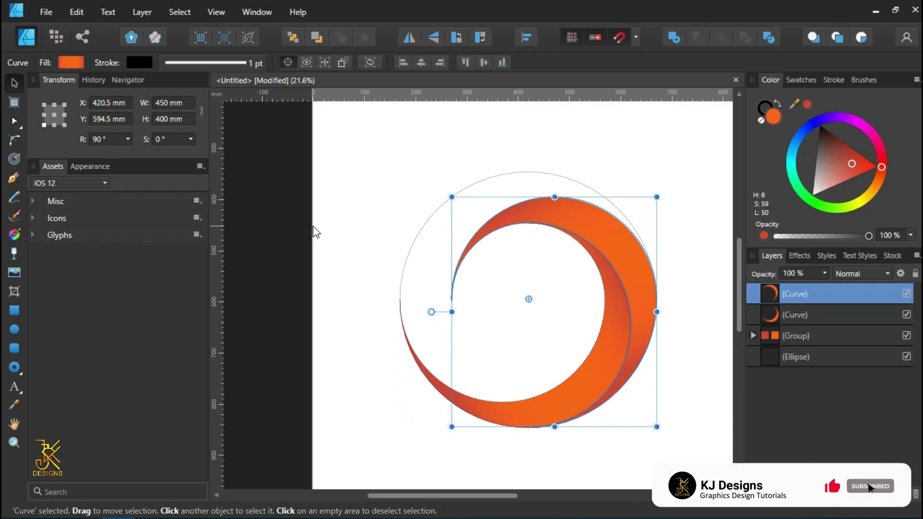
{"action": "key", "text": "ctrl+j"}
{"action": "key", "text": "ctrl+j"}
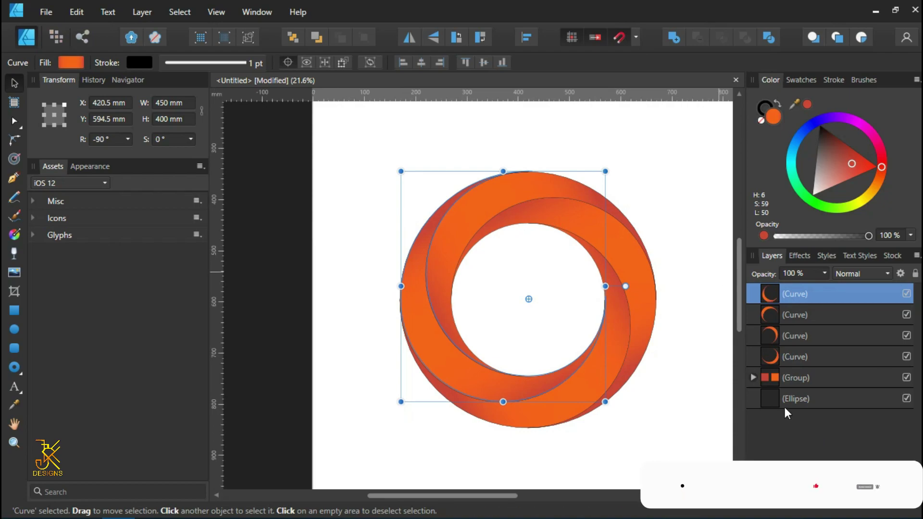
{"action": "left_click", "coordinate": [670, 221]}
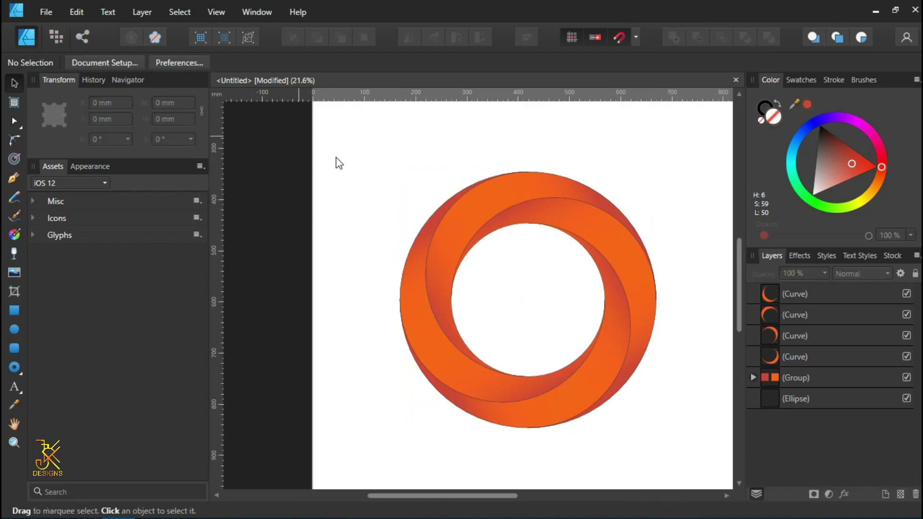
Delete the 500 mm guide circle.
{"action": "left_click", "coordinate": [787, 402]}
{"action": "scroll", "coordinate": [602, 309], "scroll_direction": "down", "scroll_amount": 3}
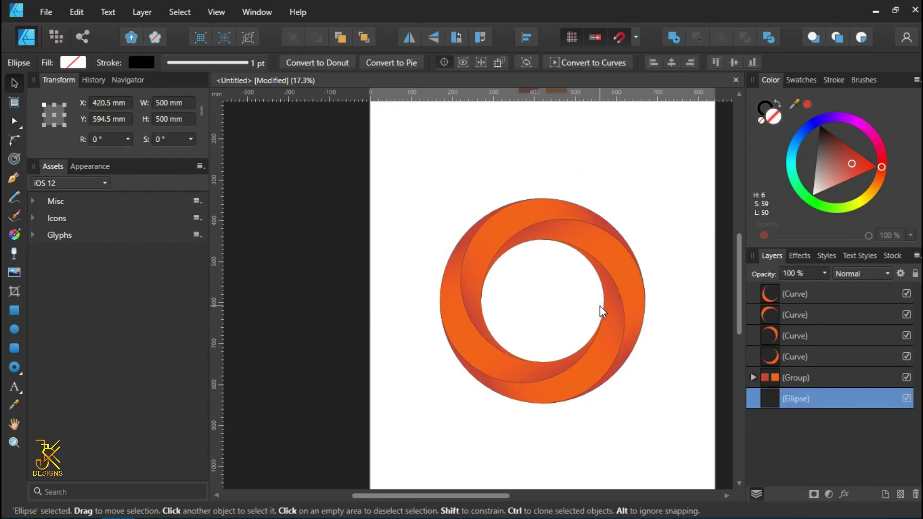
{"action": "left_click_drag", "start_coordinate": [659, 305], "coordinate": [626, 256]}
{"action": "left_click_drag", "start_coordinate": [549, 247], "coordinate": [492, 355]}
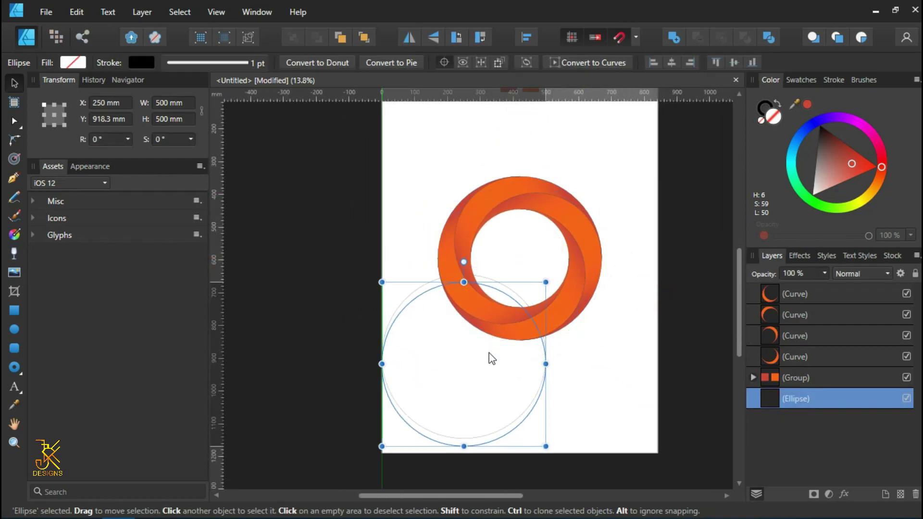
{"action": "right_click", "coordinate": [815, 402]}
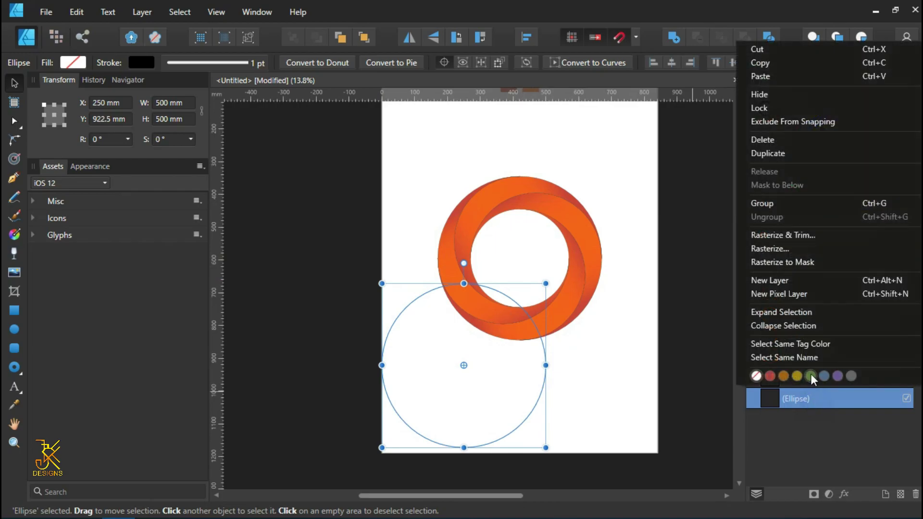
{"action": "left_click", "coordinate": [758, 141]}
Select all four crescents and set their stroke to None.
{"action": "left_click", "coordinate": [598, 168]}
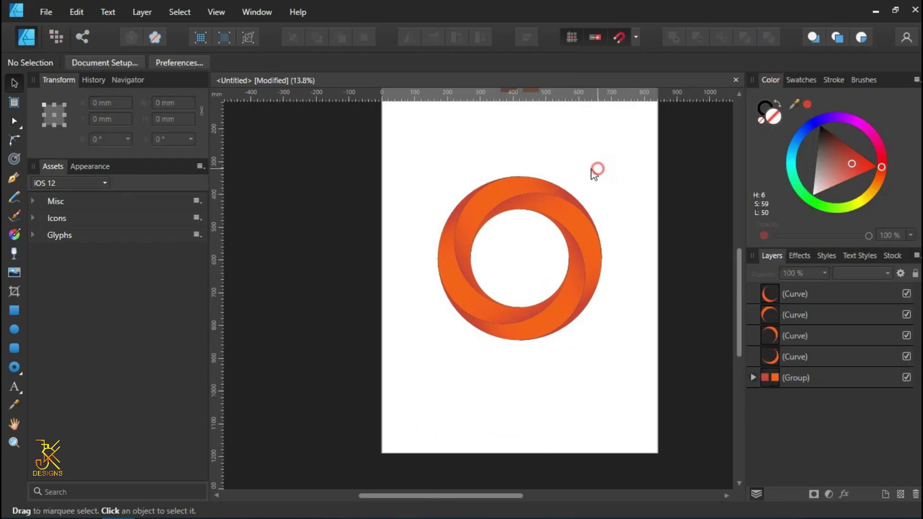
{"action": "left_click_drag", "start_coordinate": [388, 129], "coordinate": [719, 435]}
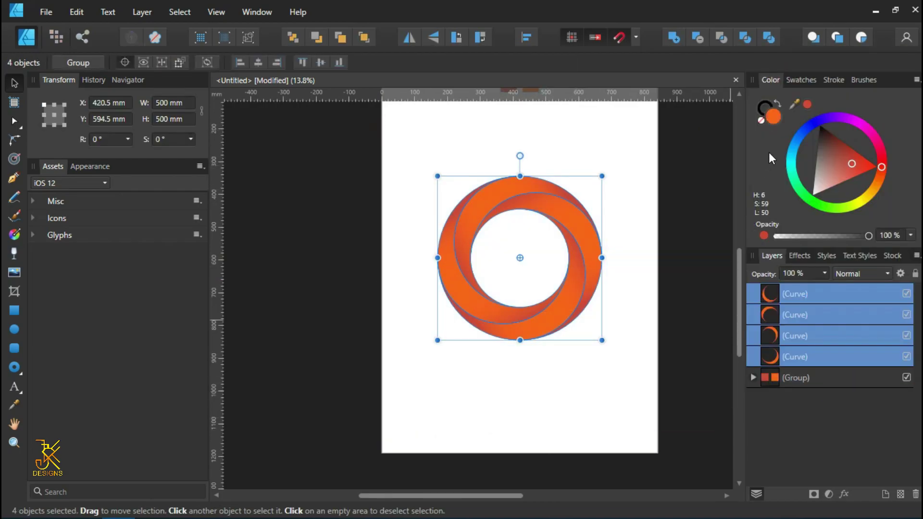
{"action": "scroll", "coordinate": [565, 252], "scroll_direction": "up", "scroll_amount": 1}
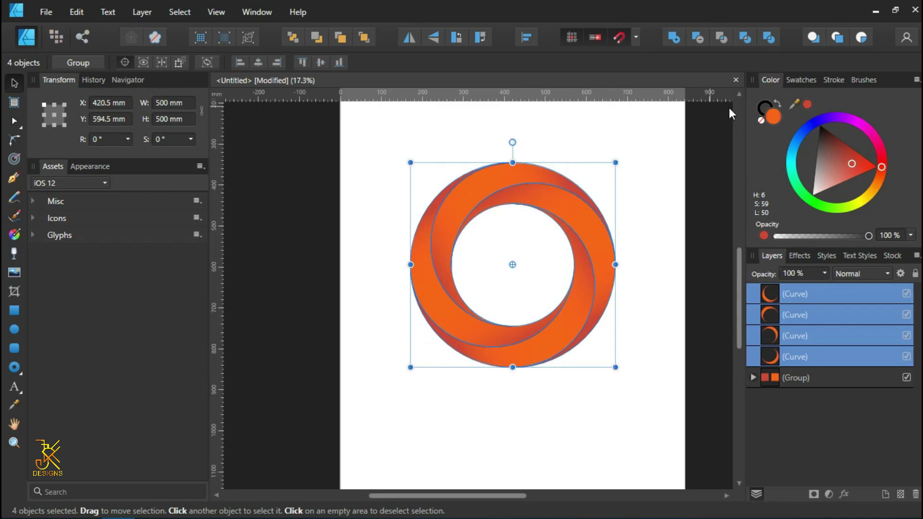
{"action": "left_click", "coordinate": [762, 109]}
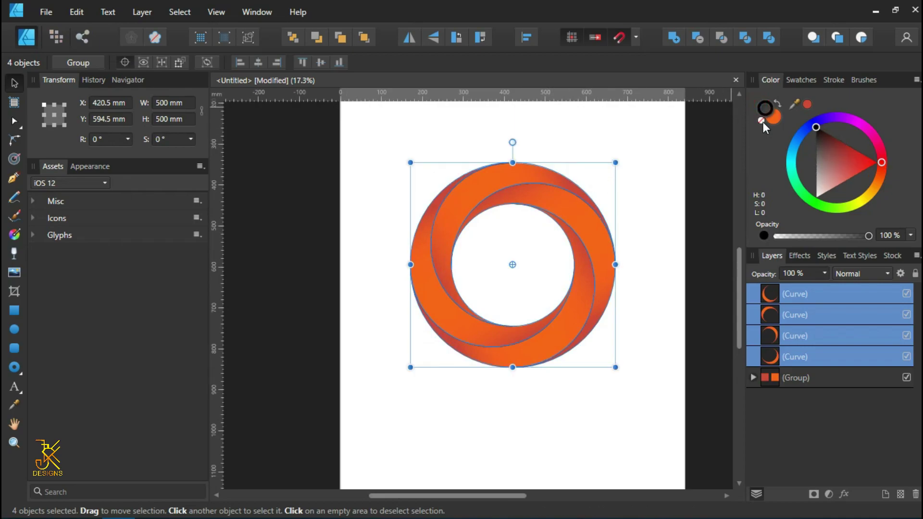
{"action": "left_click", "coordinate": [763, 122]}
{"action": "left_click", "coordinate": [662, 165]}
Reselect all four crescents for gradient editing.
{"action": "scroll", "coordinate": [601, 174], "scroll_direction": "up", "scroll_amount": 1}
{"action": "scroll", "coordinate": [600, 171], "scroll_direction": "up", "scroll_amount": 2}
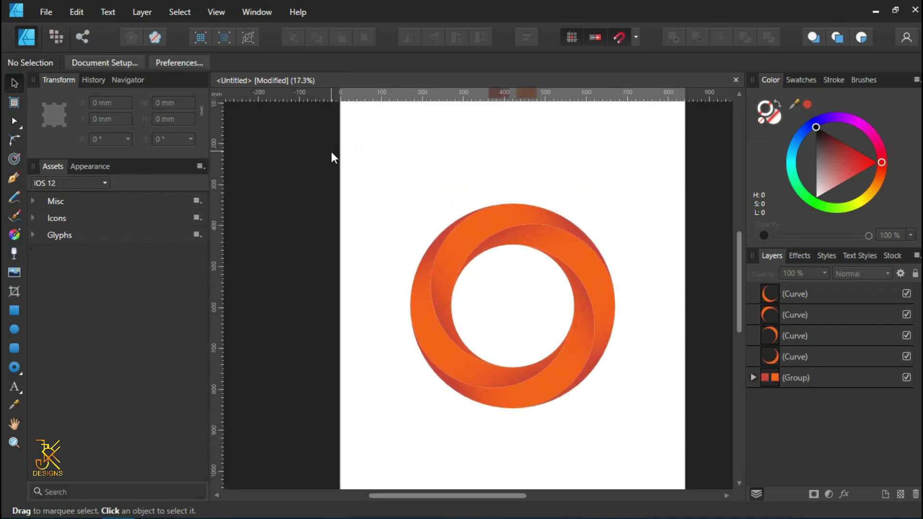
{"action": "left_click_drag", "start_coordinate": [347, 157], "coordinate": [680, 449]}
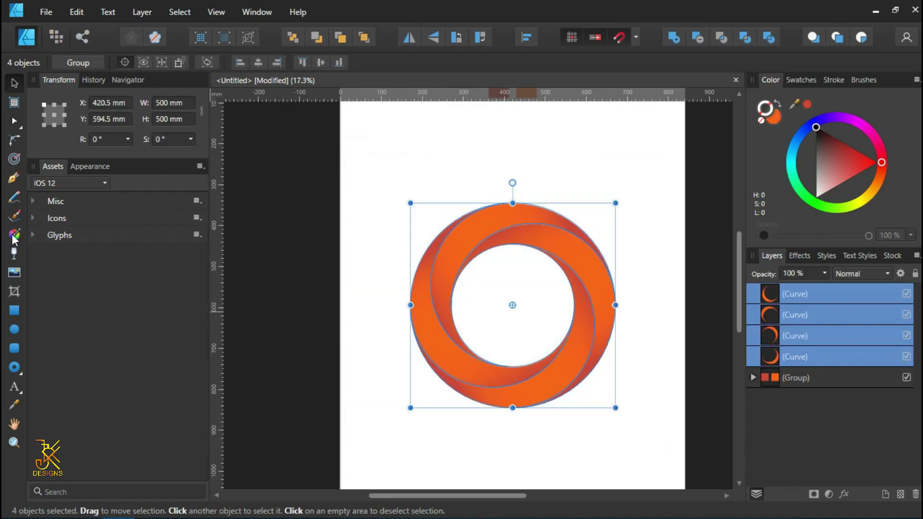
{"action": "left_click", "coordinate": [14, 235]}
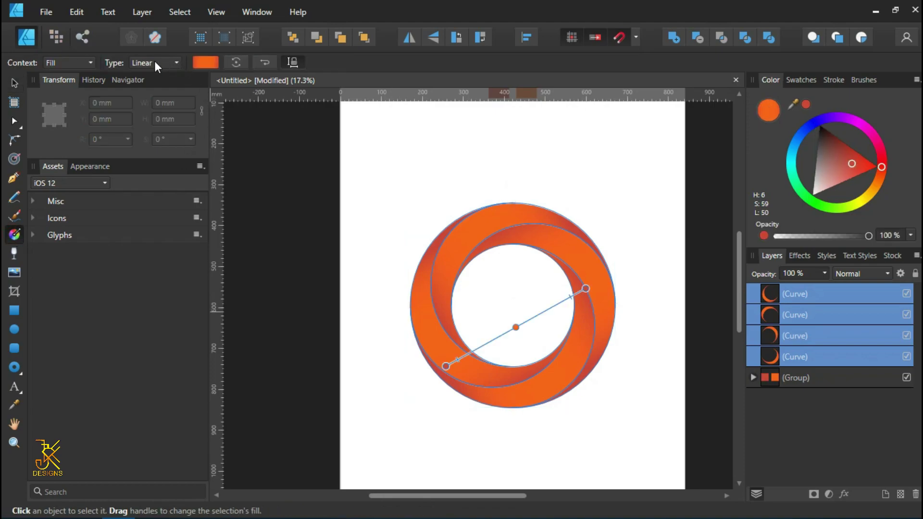
Change the crescents' gradient type from Linear to Radial, then deselect and recentre the page.
{"action": "left_click", "coordinate": [176, 61]}
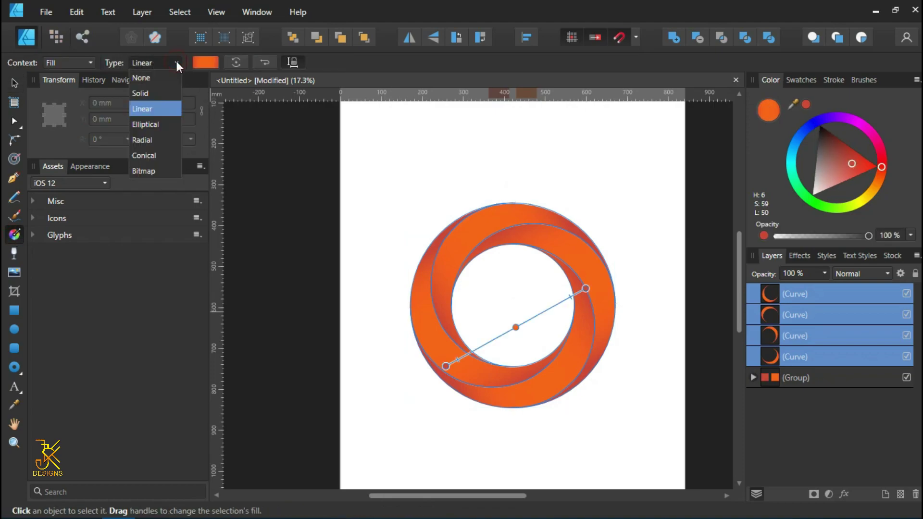
{"action": "left_click", "coordinate": [149, 147]}
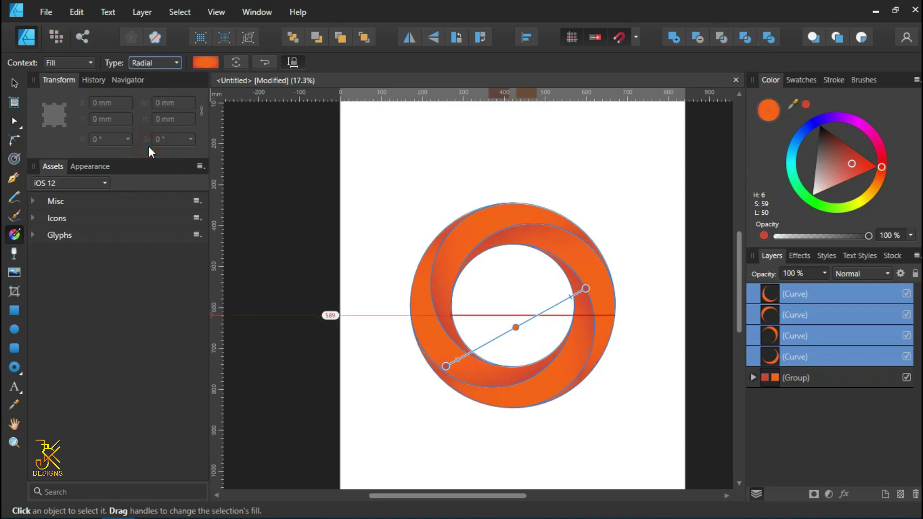
{"action": "left_click", "coordinate": [645, 239]}
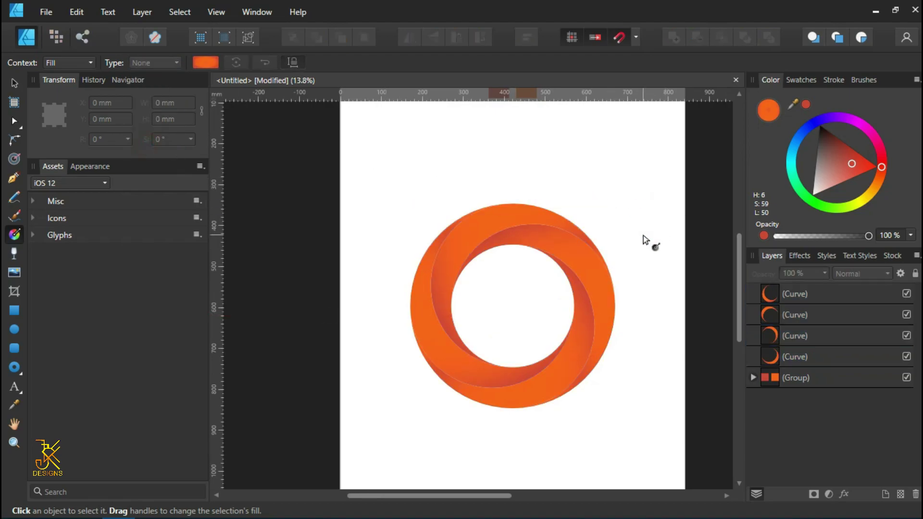
{"action": "key", "text": "v"}
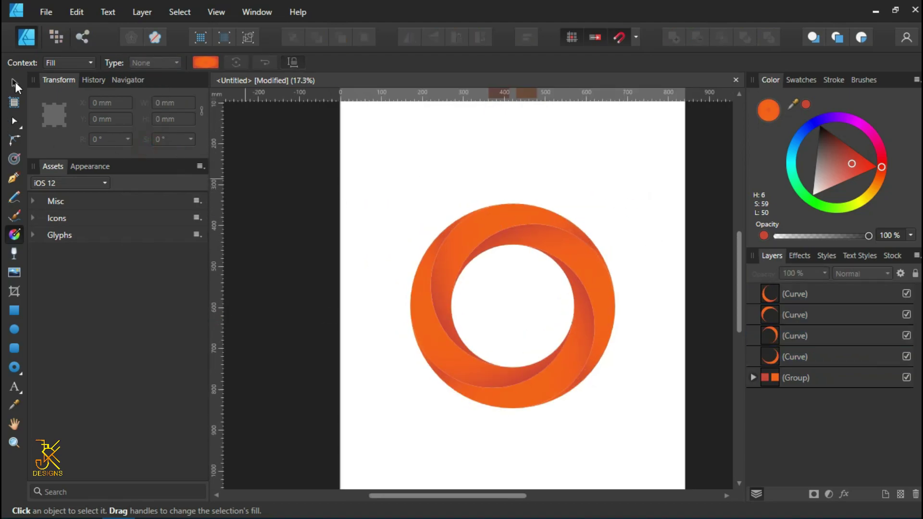
{"action": "left_click_drag", "start_coordinate": [626, 232], "coordinate": [617, 207]}
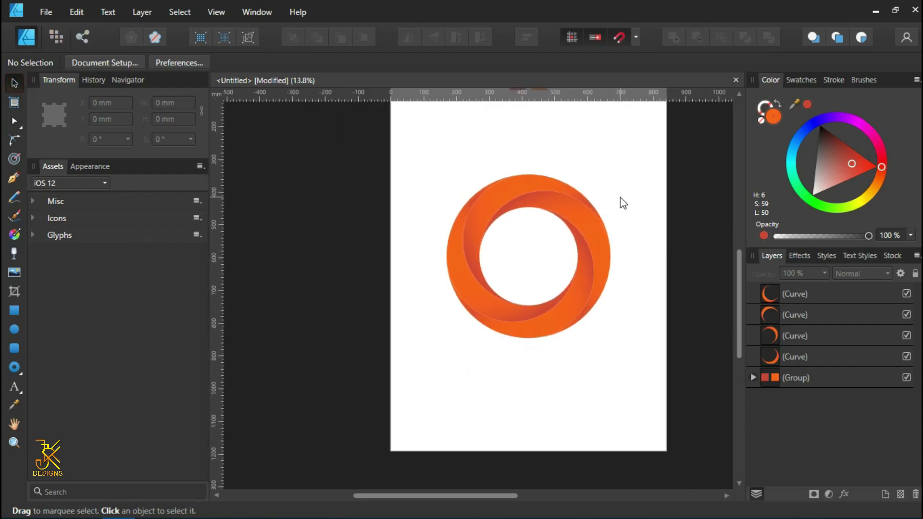
{"action": "scroll", "coordinate": [580, 184], "scroll_direction": "down", "scroll_amount": 1}
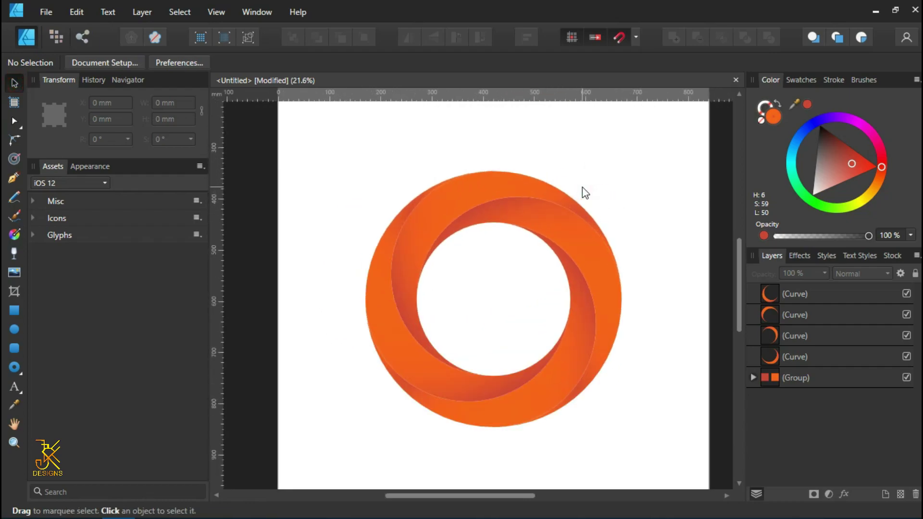
{"action": "left_click_drag", "start_coordinate": [585, 192], "coordinate": [593, 207]}
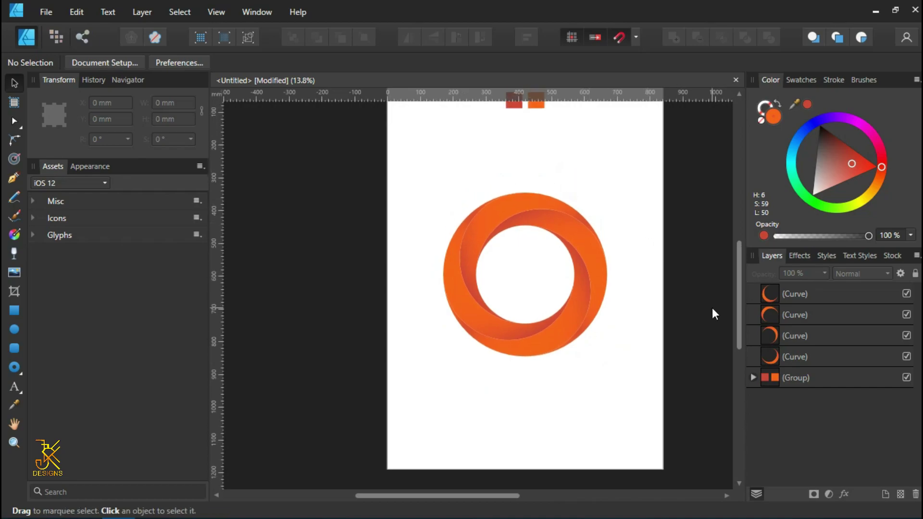